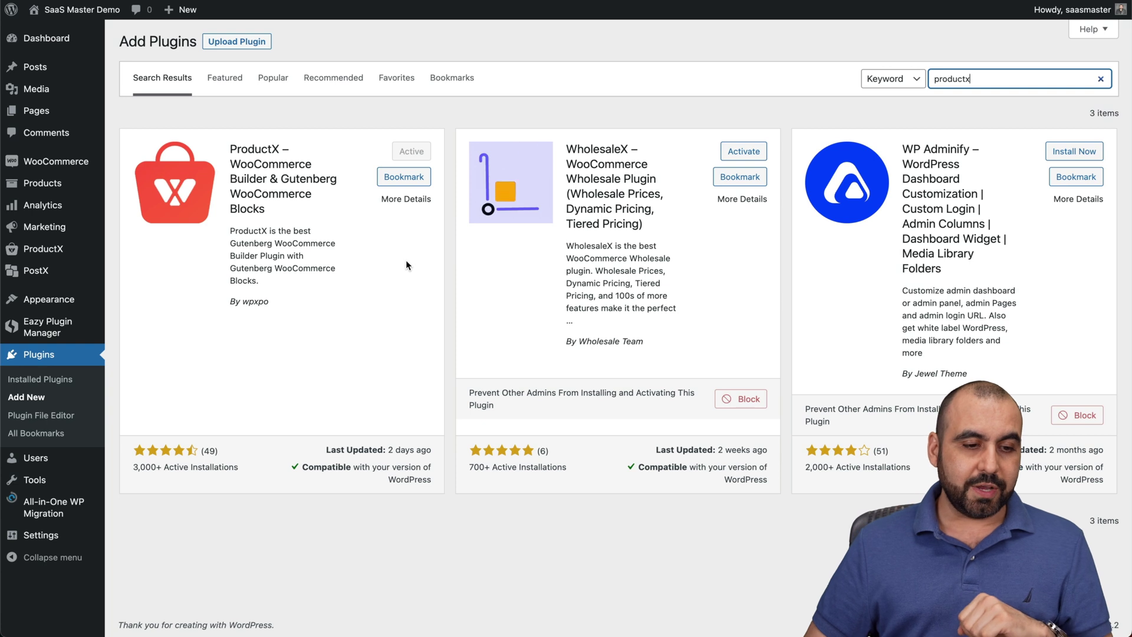
- Open the ProductX dashboard, then add a new blank page from the Pages menu
left_click(37, 252)
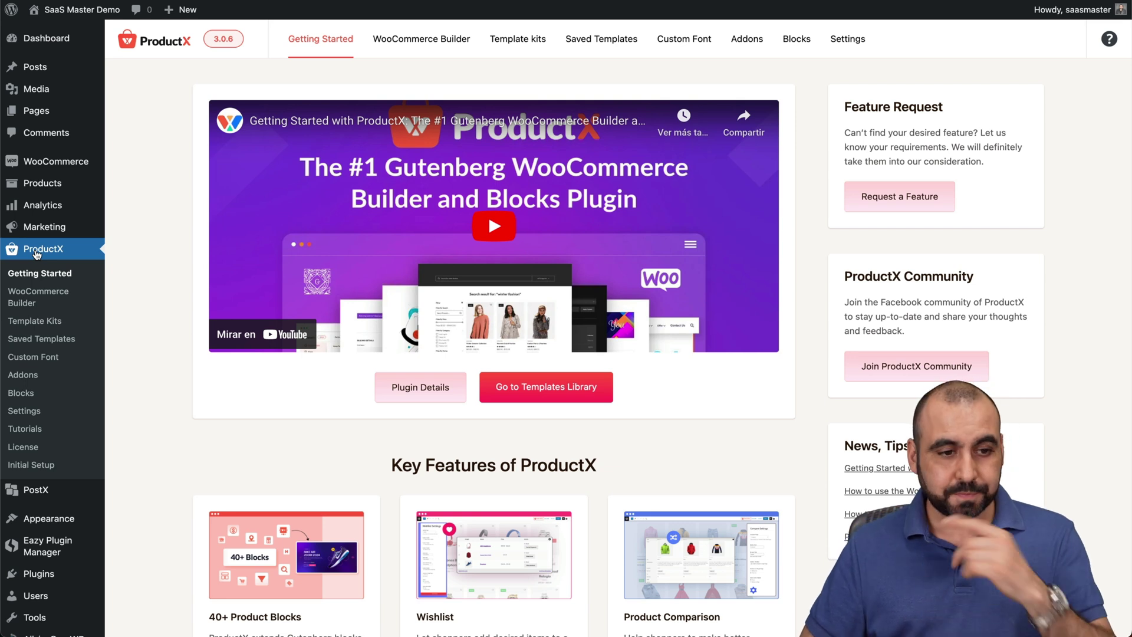
mouse_move(39, 115)
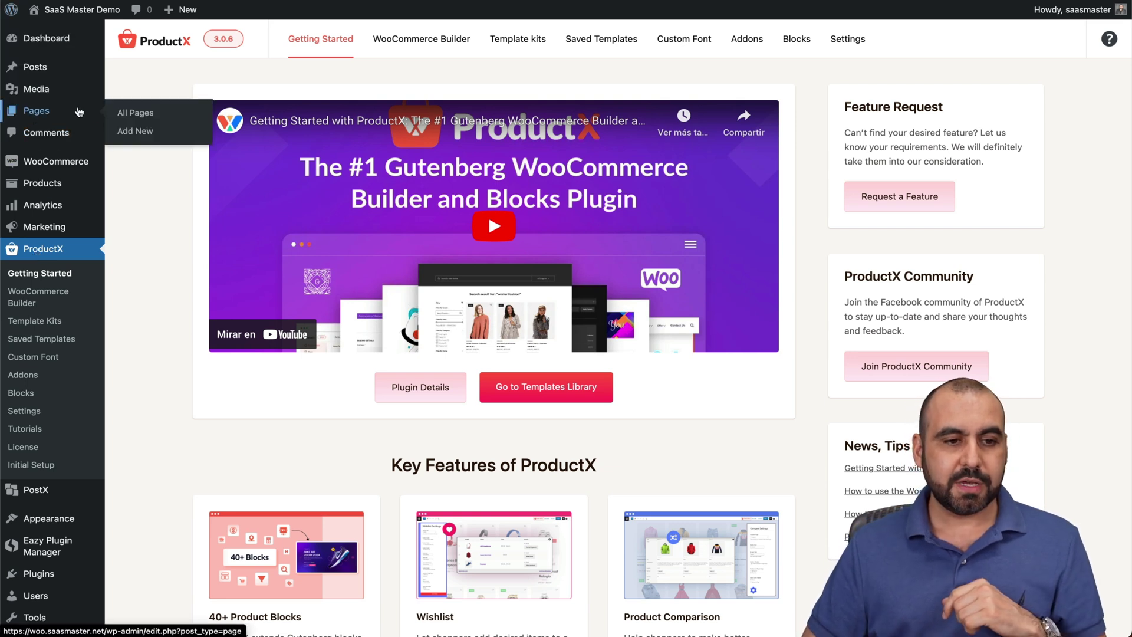
left_click(185, 127)
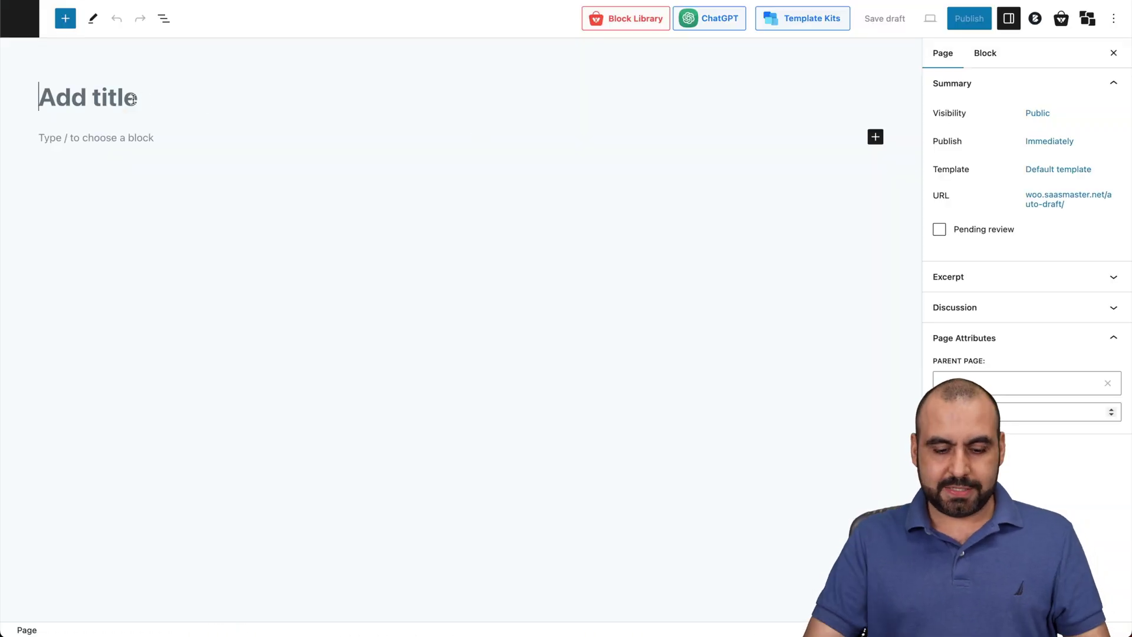
- Title the new page 'Store', correcting the mistyped letters
type("STOR")
key("BackSpace")
key("BackSpace")
key("BackSpace")
type("ro")
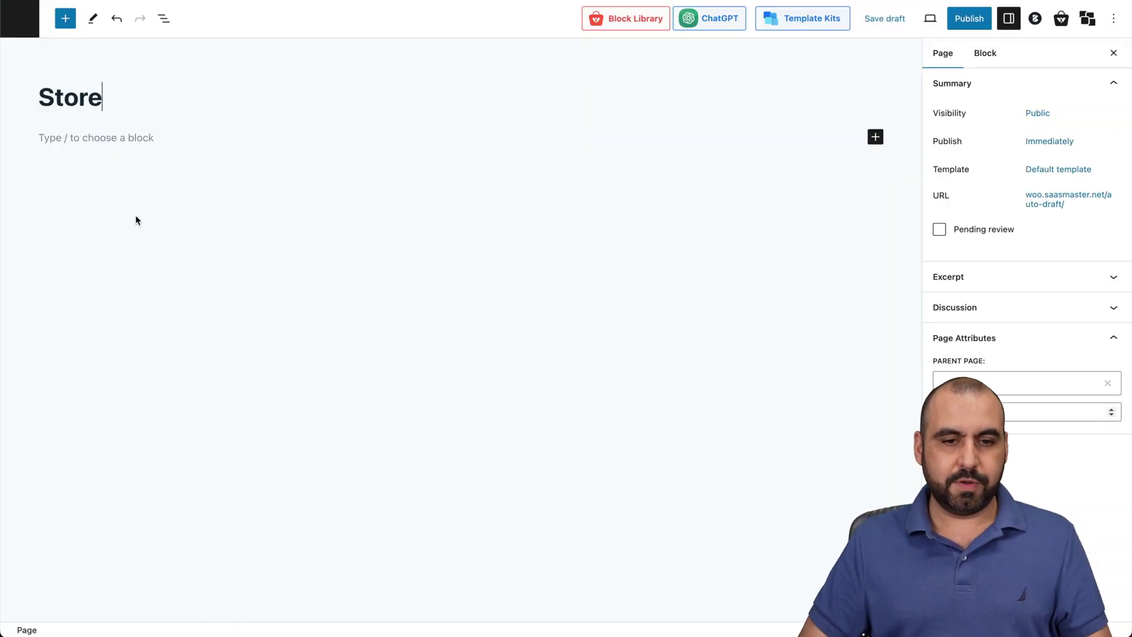
- Open the ProductX Block Library, glance at Premade Patterns, then return to Starter Packs
left_click(117, 138)
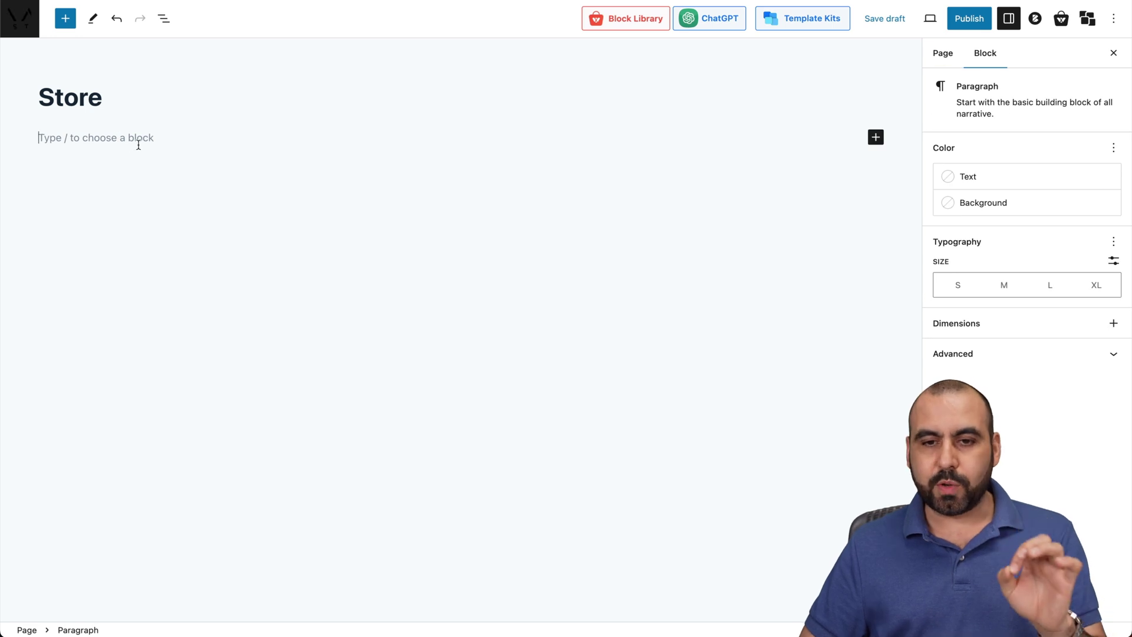
left_click(636, 21)
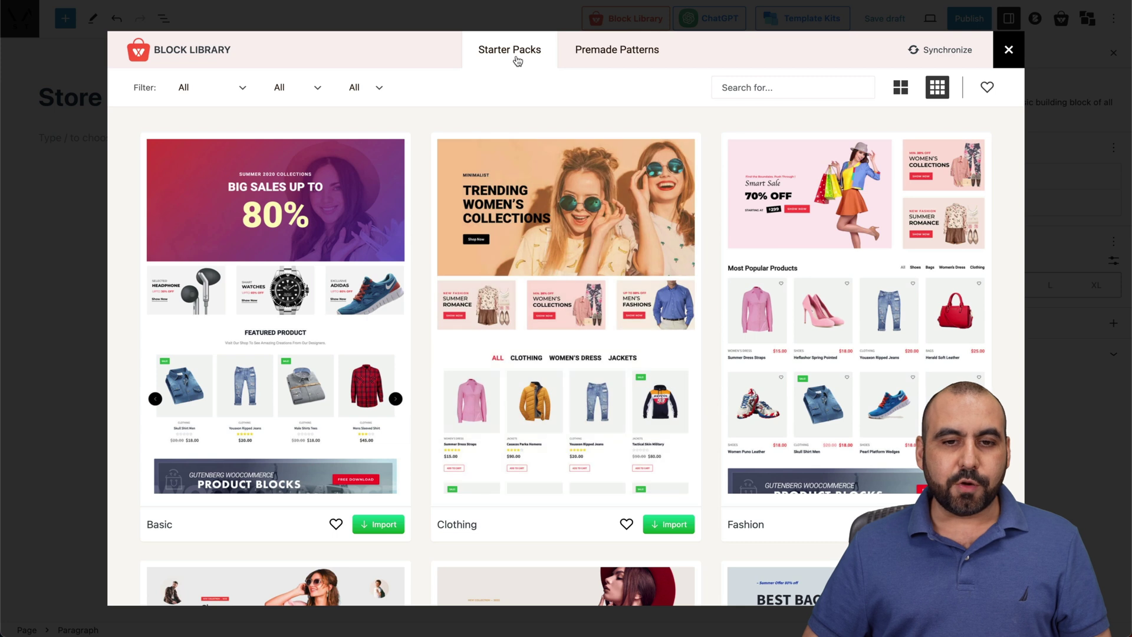
left_click(611, 62)
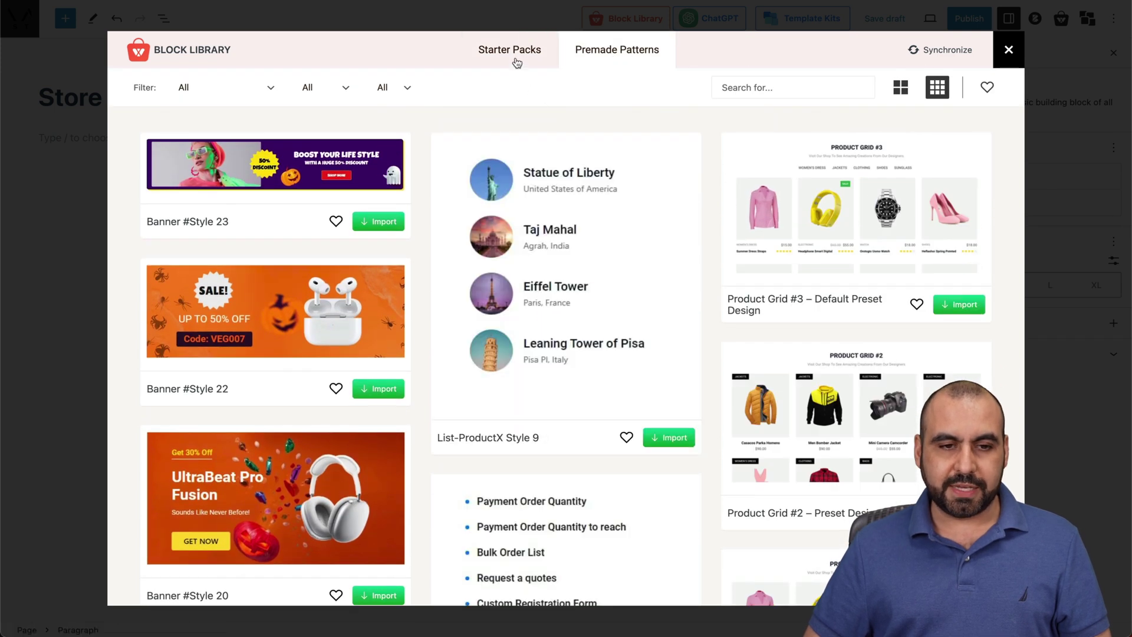
left_click(516, 61)
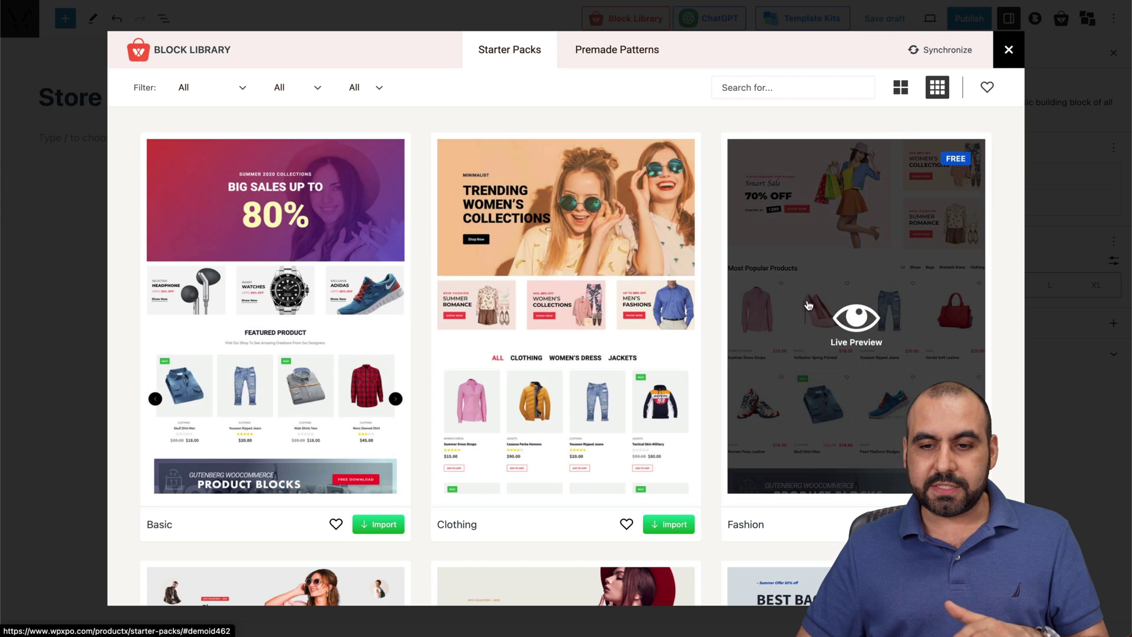
scroll(631, 283, "down", 2)
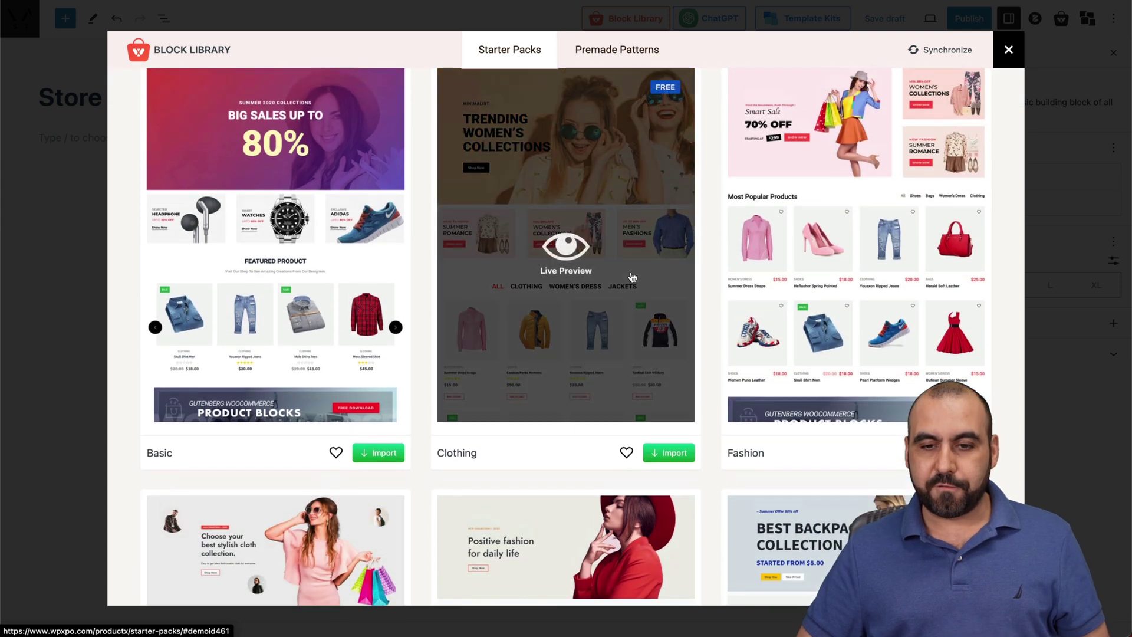
scroll(632, 278, "up", 2)
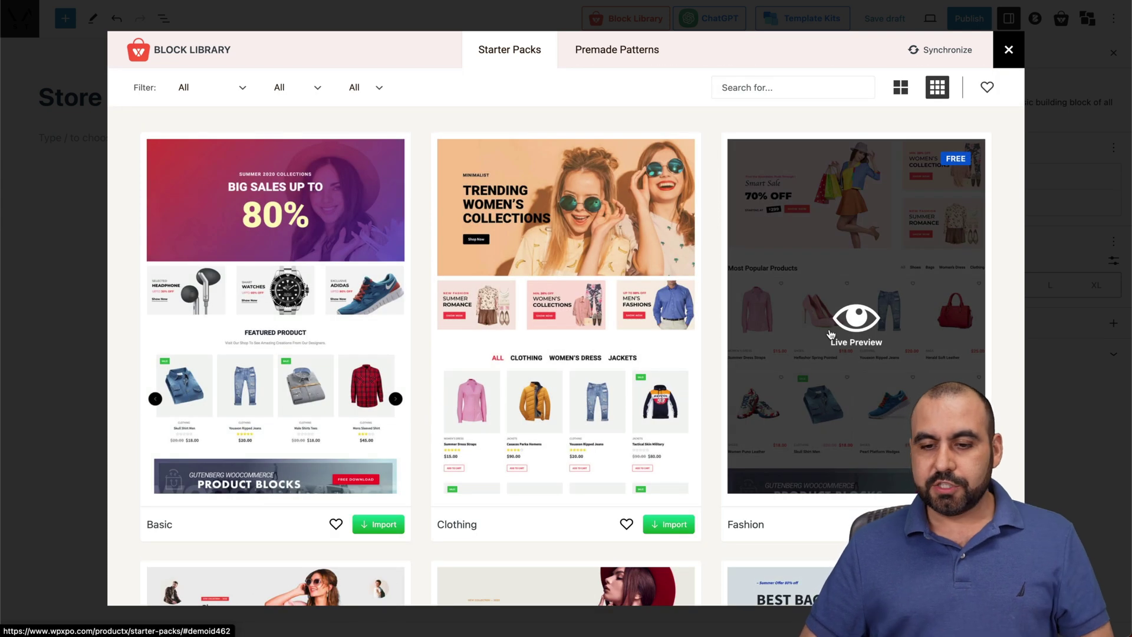
left_click(845, 323)
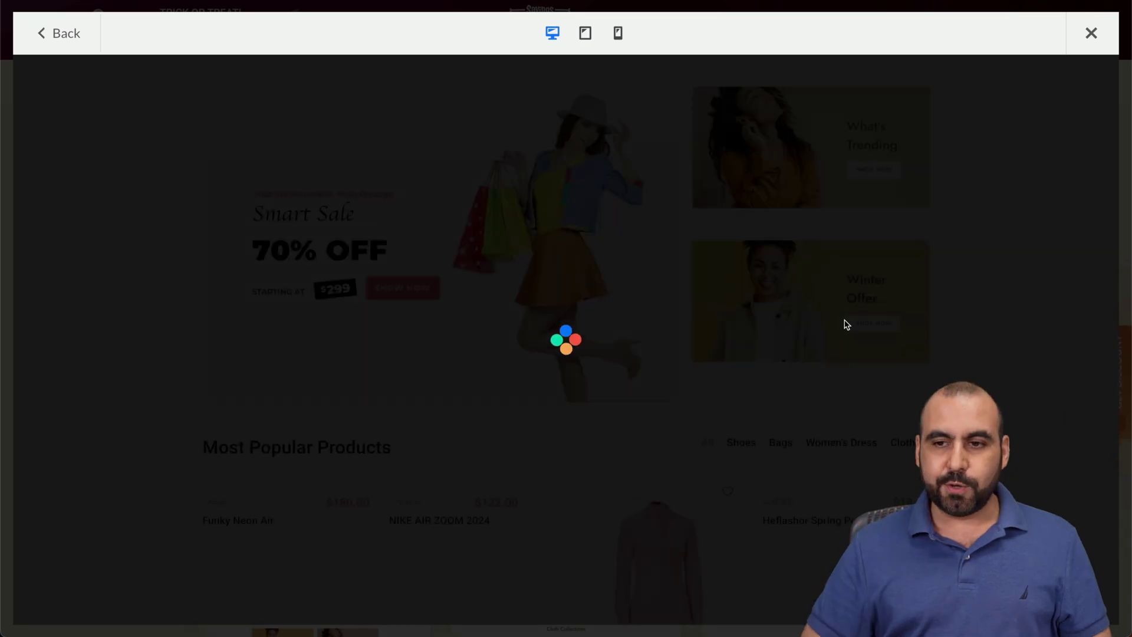
scroll(758, 436, "down", 3)
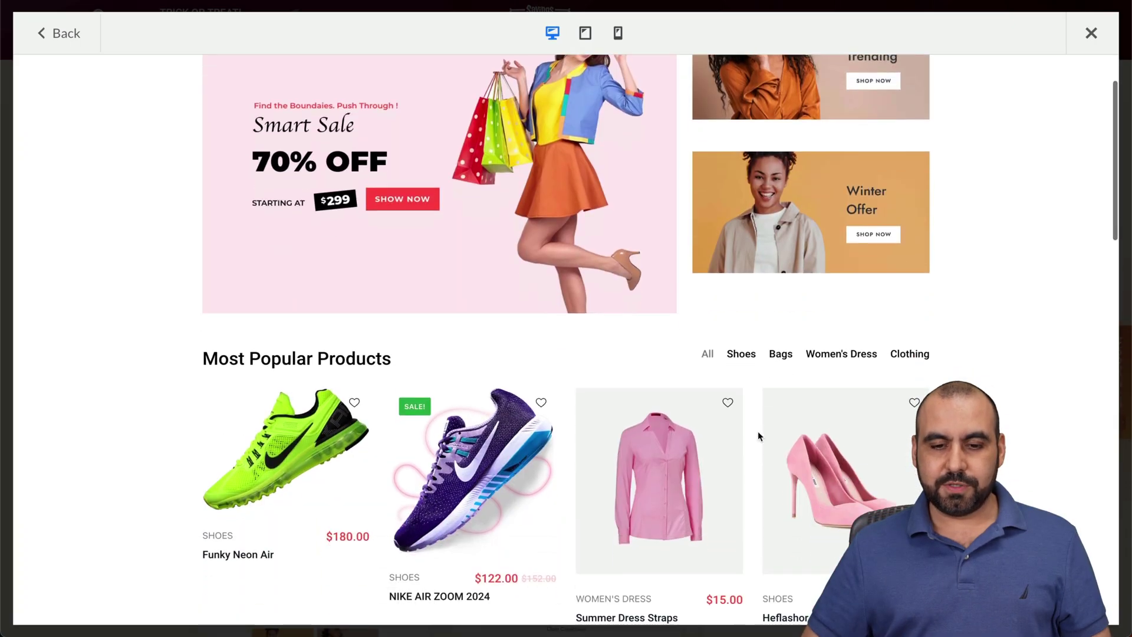
scroll(758, 435, "down", 15)
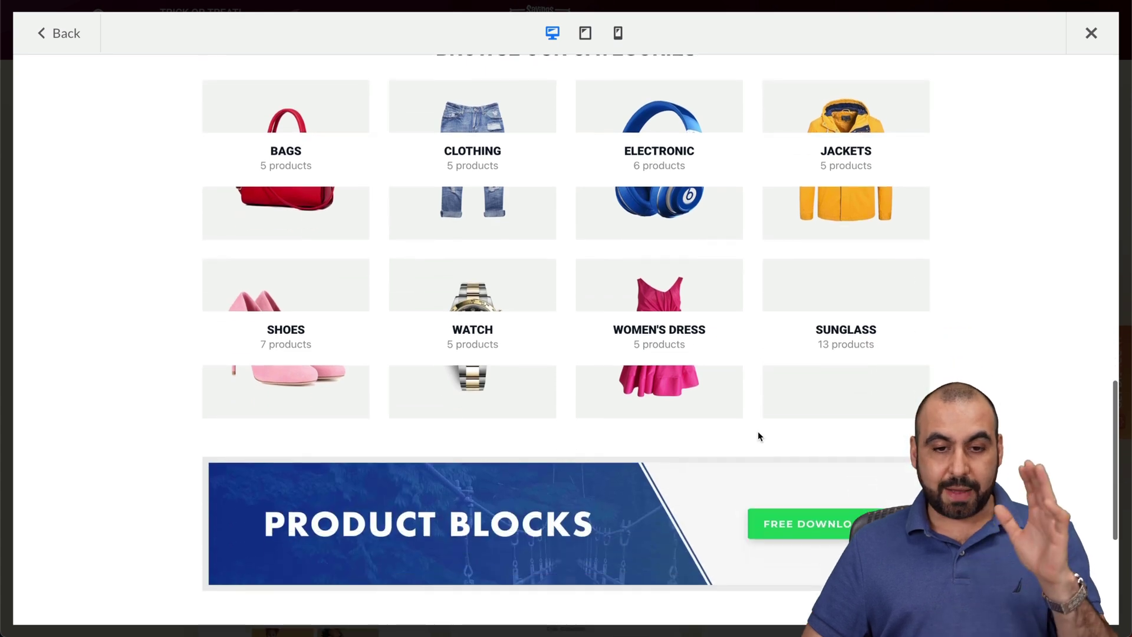
scroll(758, 435, "up", 15)
scroll(759, 436, "down", 16)
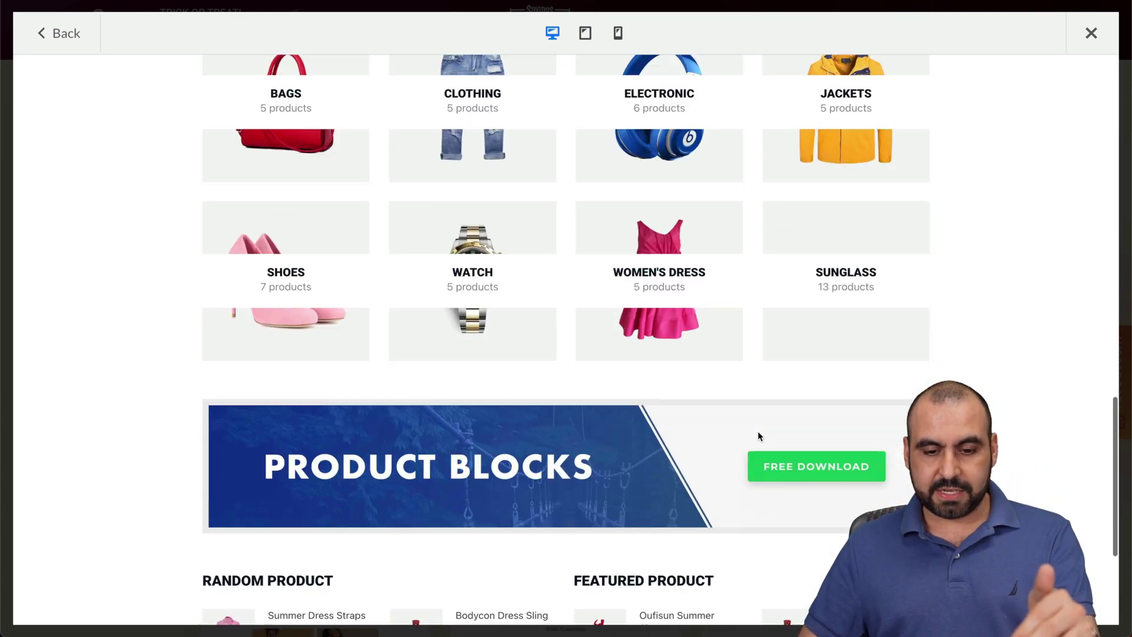
scroll(758, 435, "down", 4)
scroll(758, 435, "up", 15)
key("Escape")
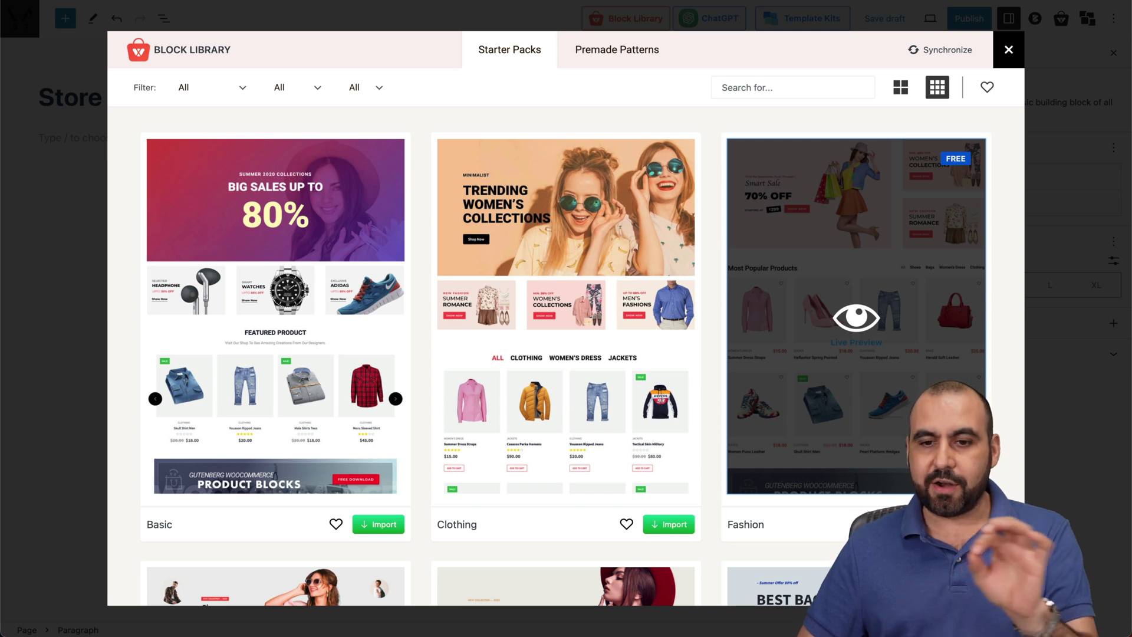
scroll(577, 418, "down", 8)
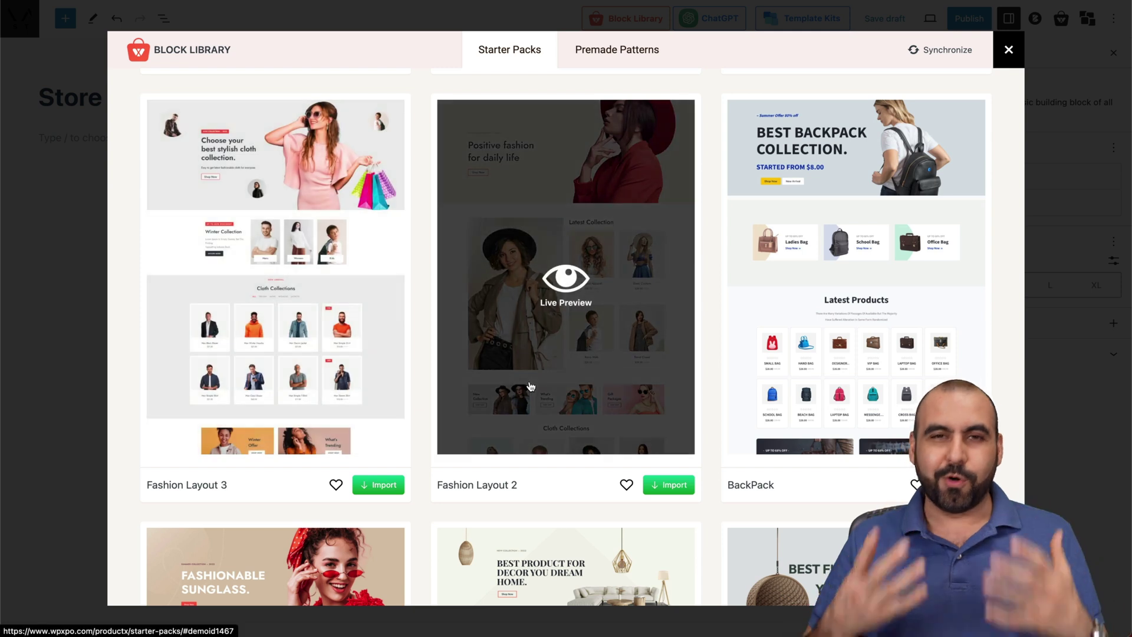
scroll(531, 386, "down", 8)
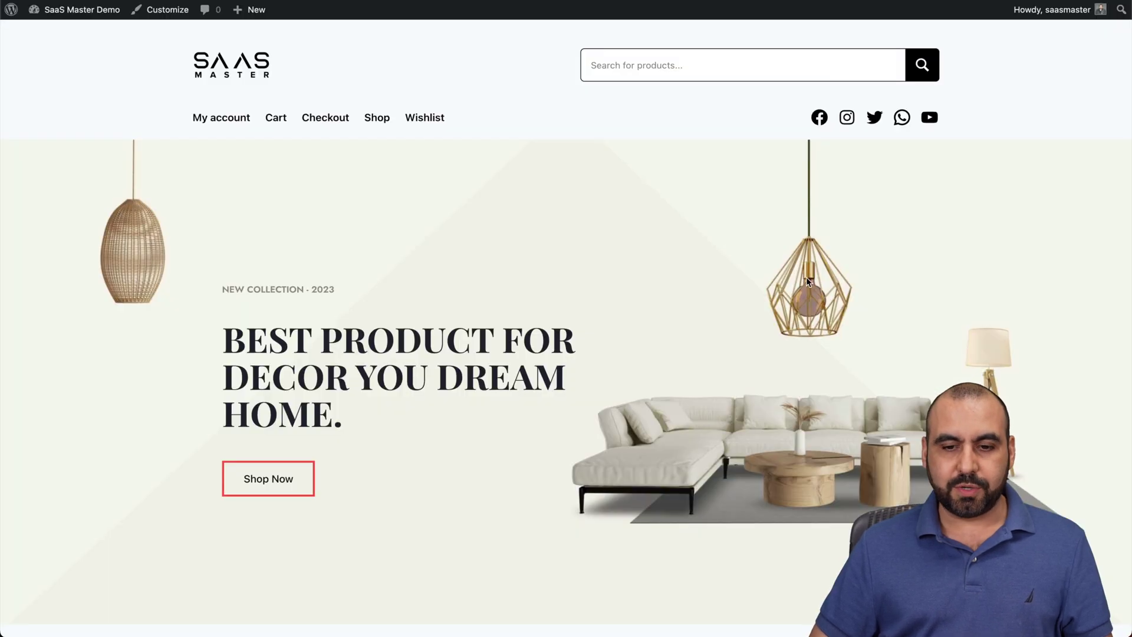
scroll(806, 281, "down", 20)
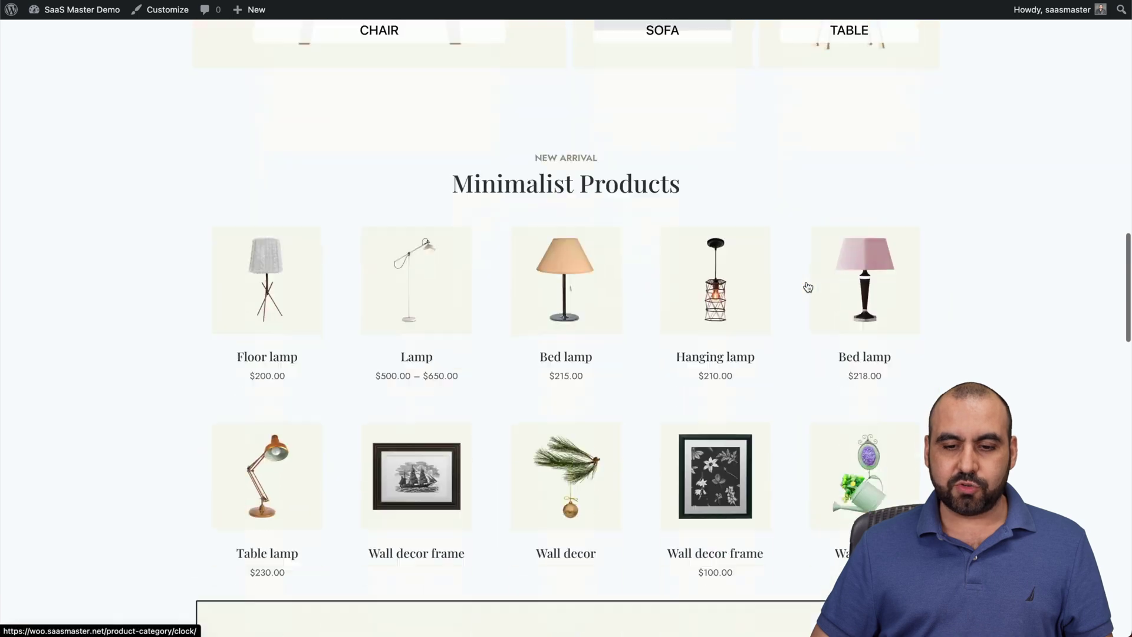
scroll(806, 280, "down", 3)
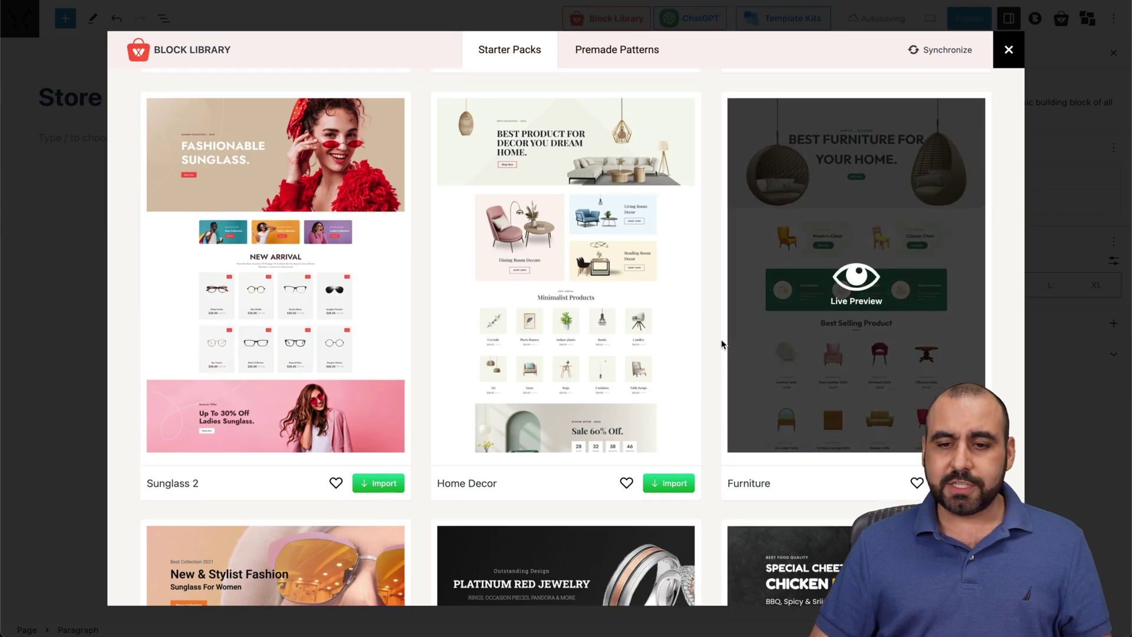
scroll(589, 462, "down", 5)
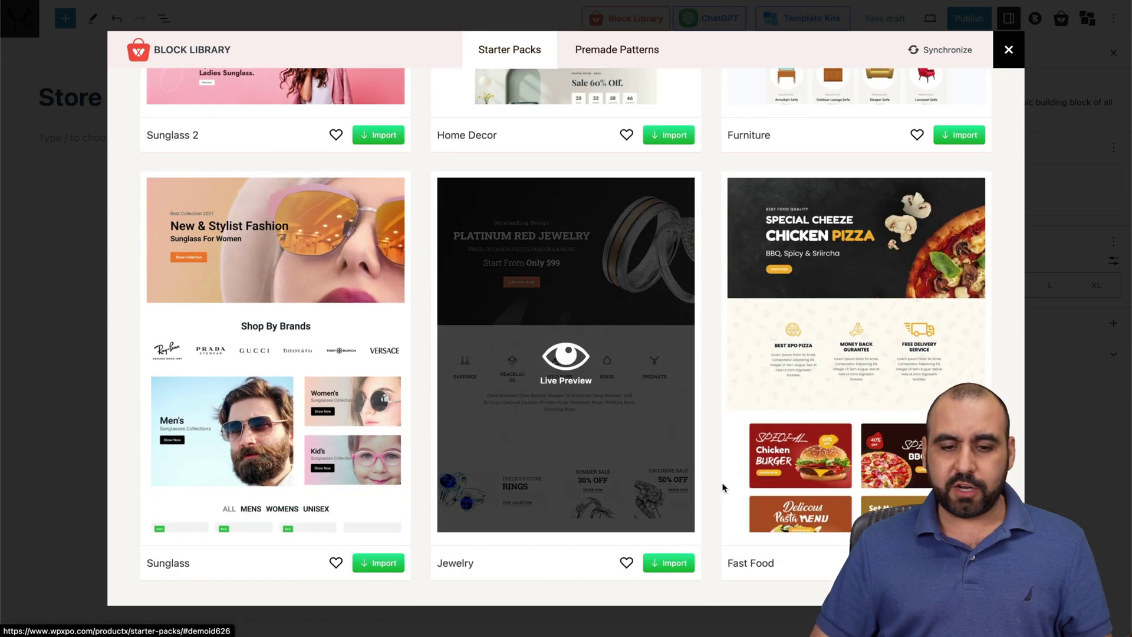
scroll(773, 478, "up", 5)
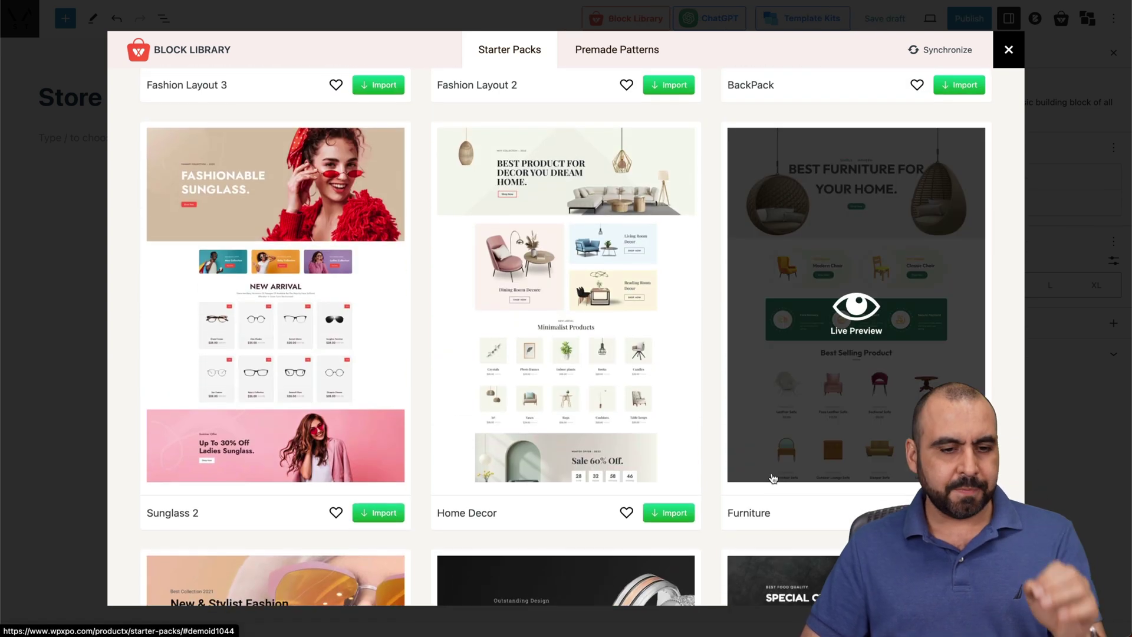
left_click(378, 510)
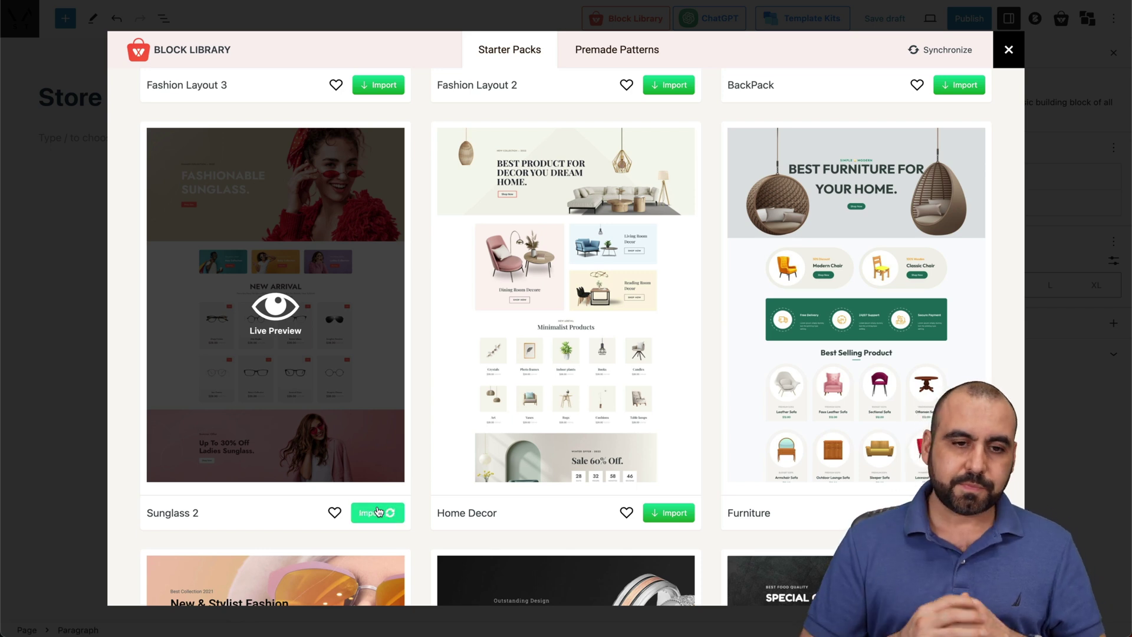
- Scroll to the New Arrival section and select its Product Grid #1 block
scroll(427, 325, "down", 20)
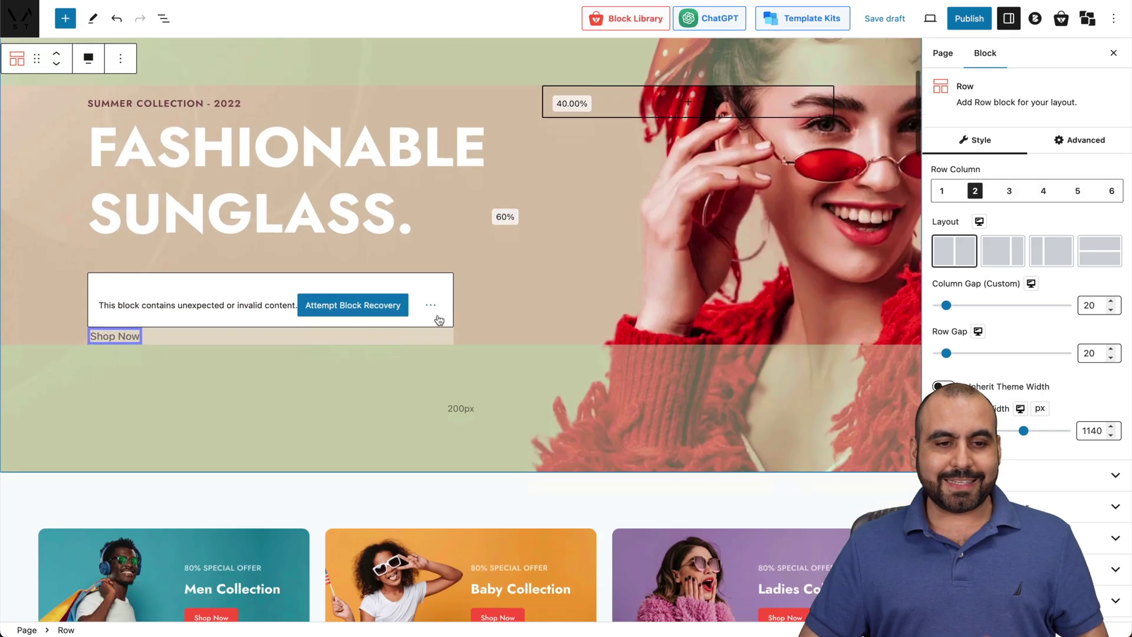
scroll(437, 315, "down", 15)
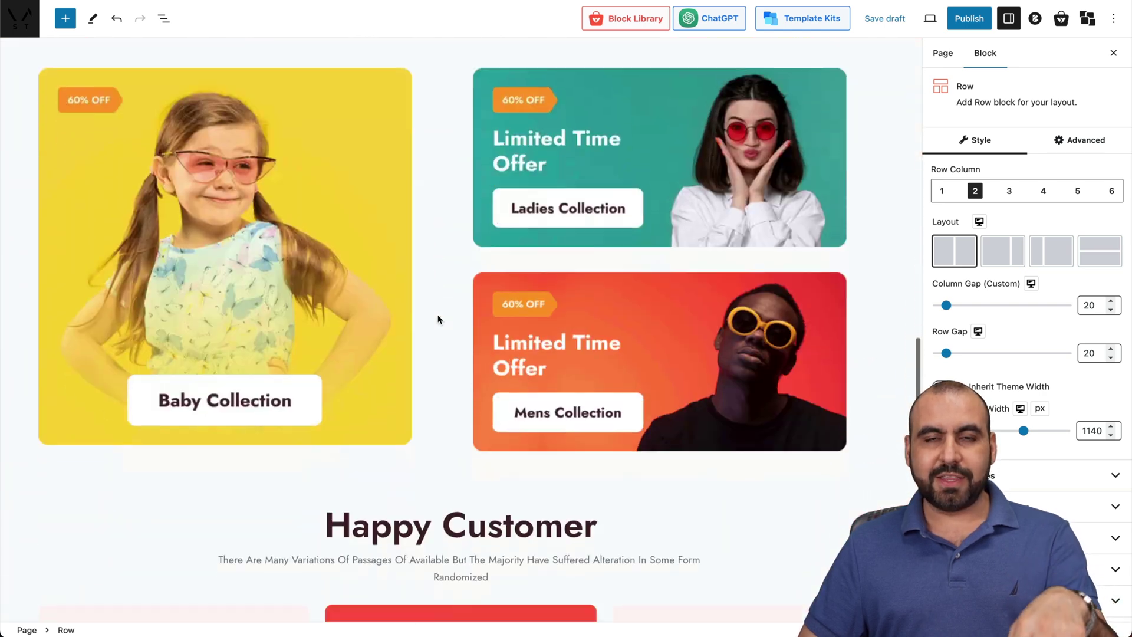
scroll(437, 319, "up", 20)
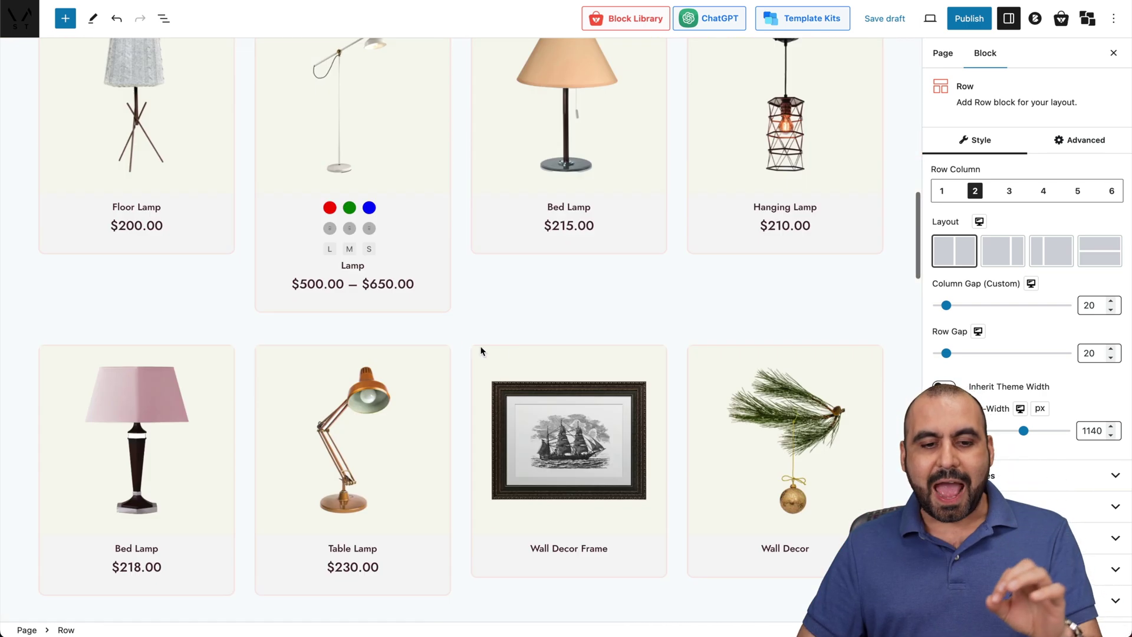
scroll(473, 339, "up", 2)
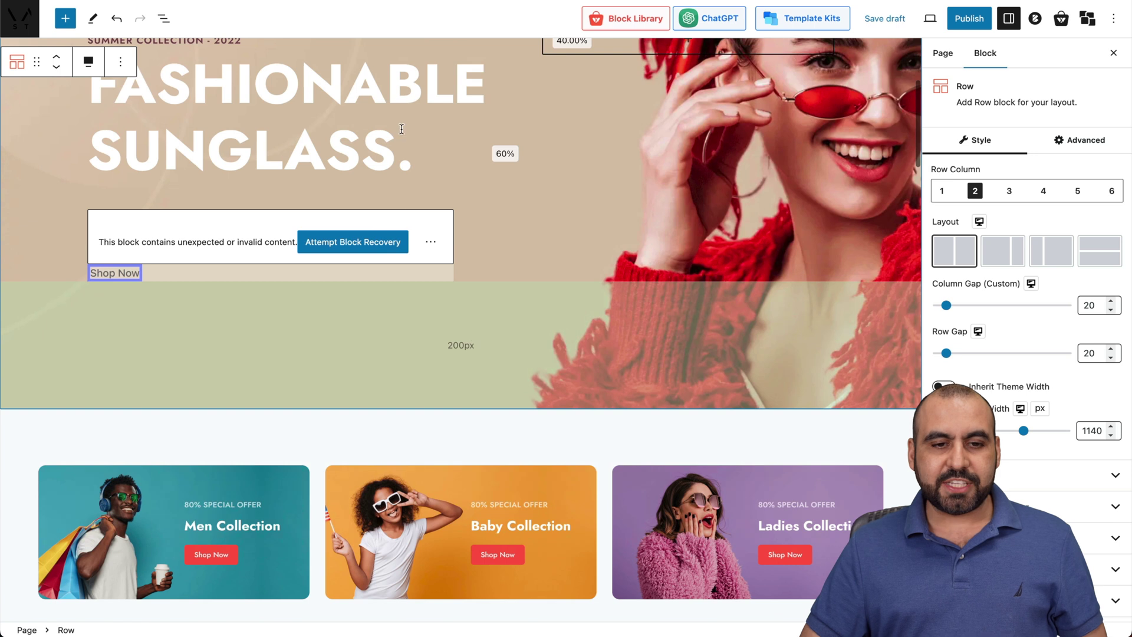
left_click(415, 116)
scroll(546, 296, "up", 5)
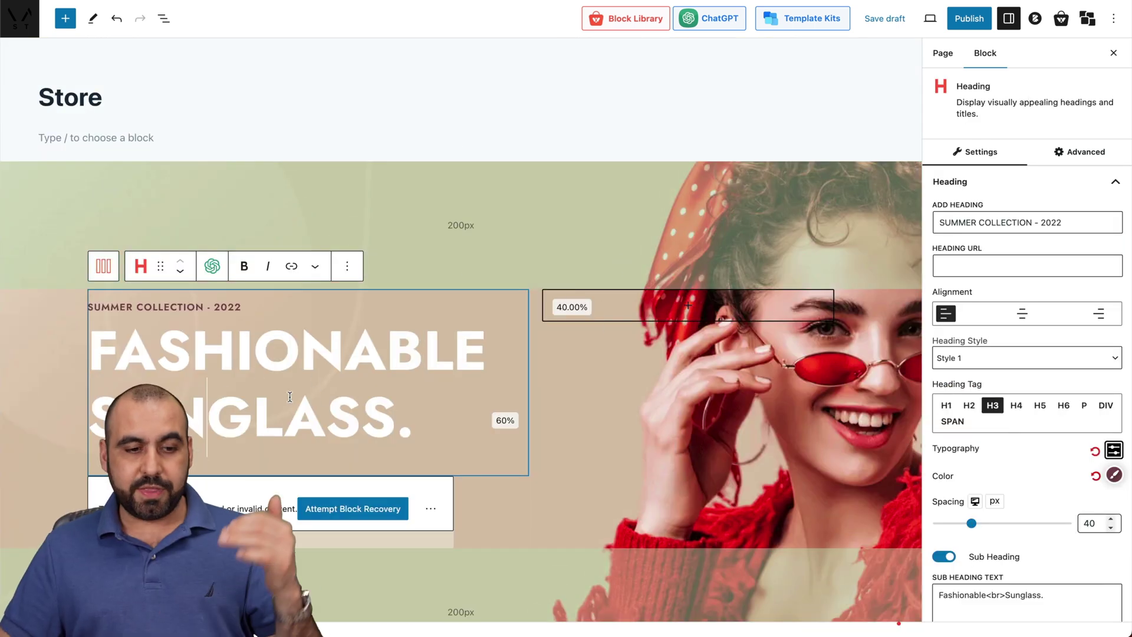
scroll(564, 394, "down", 12)
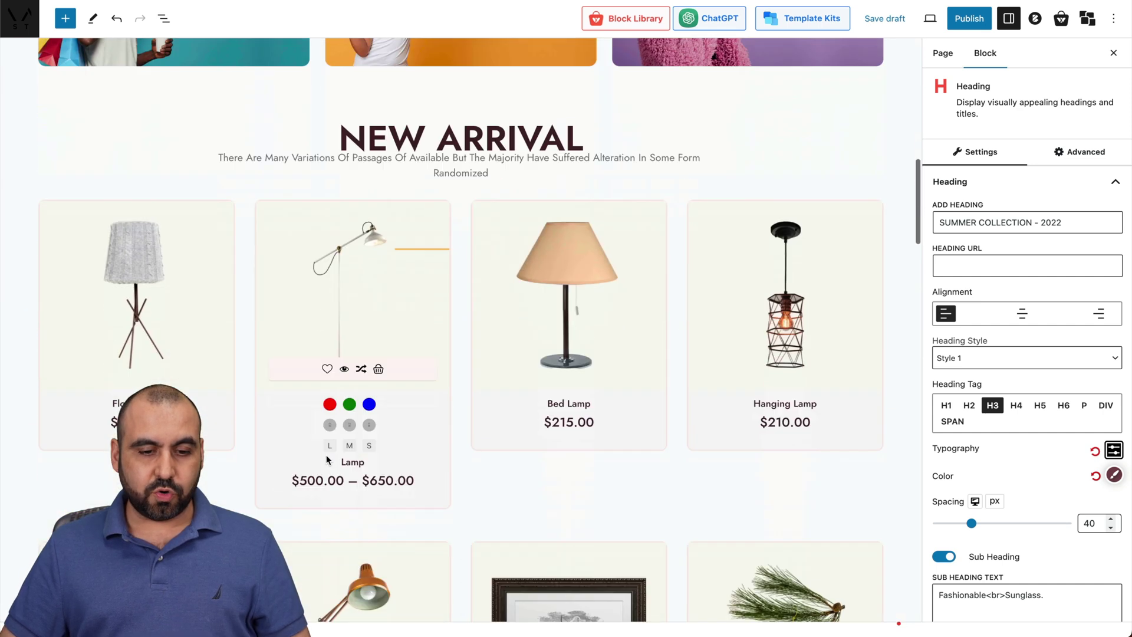
scroll(326, 455, "down", 1)
left_click(324, 291)
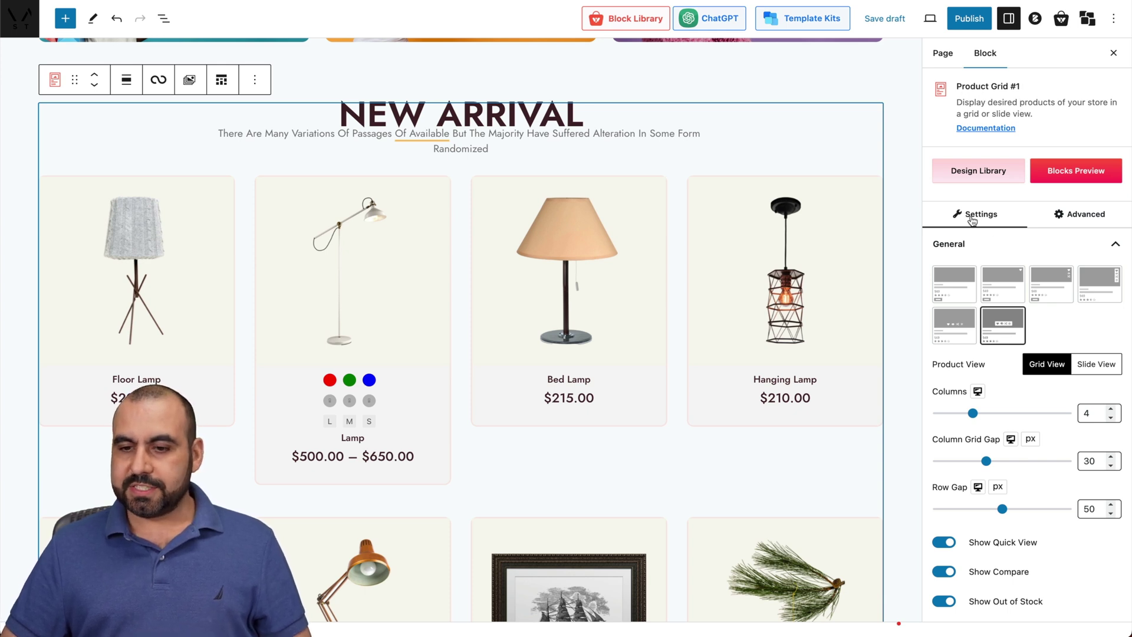
- Try the six product card layouts, settling on the first one with Add to Cart buttons
left_click(965, 285)
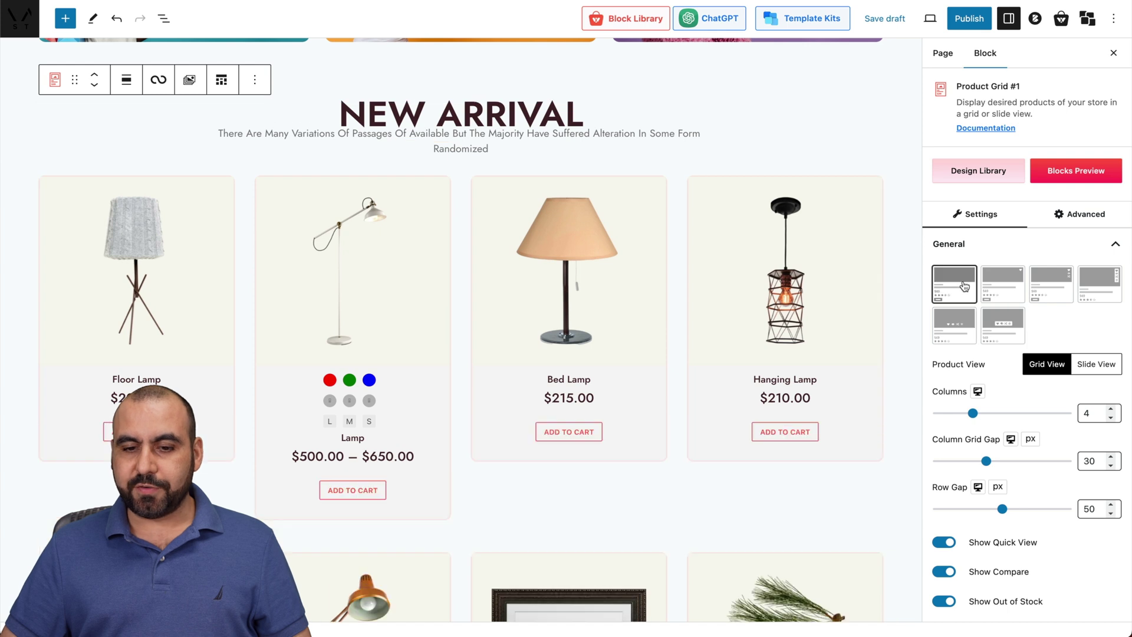
left_click(1014, 287)
left_click(1057, 293)
left_click(1000, 292)
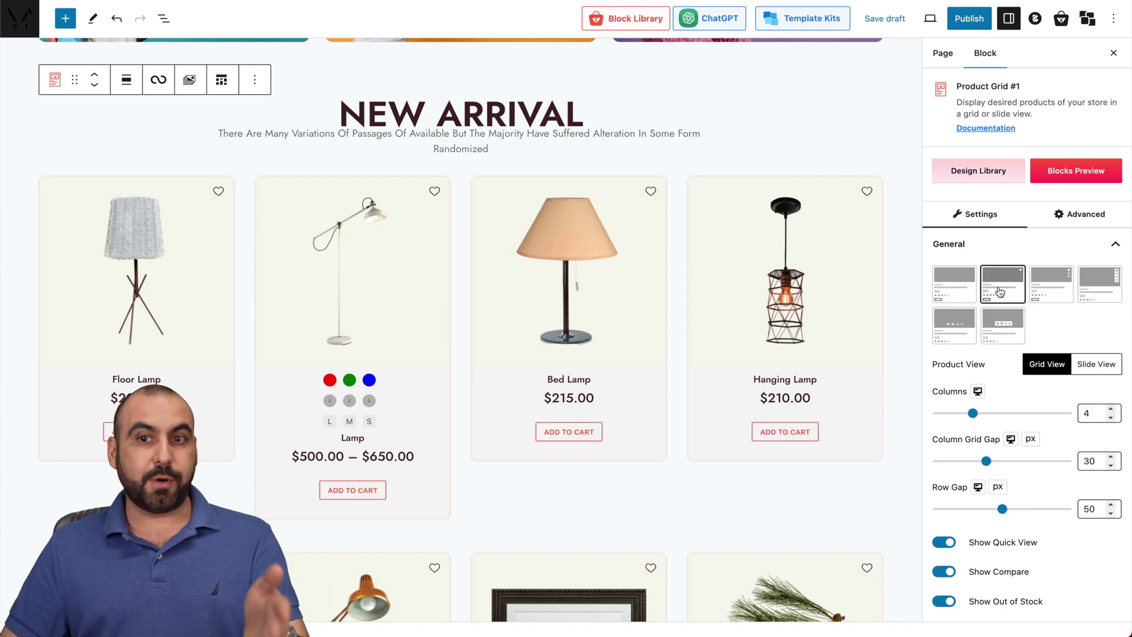
left_click(1058, 287)
left_click(1097, 286)
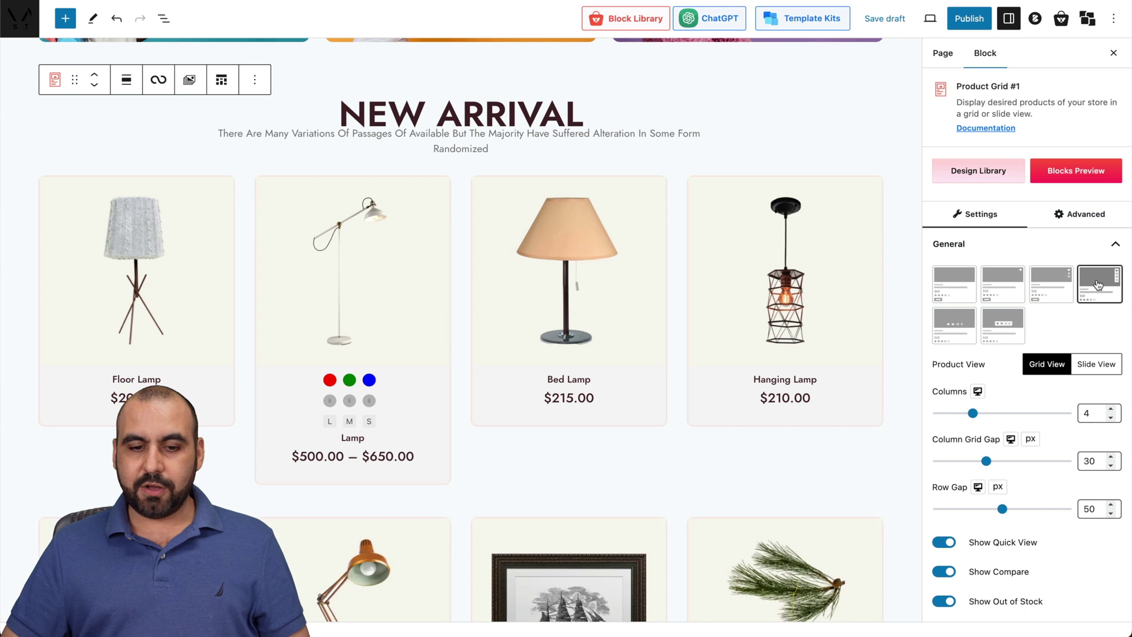
left_click(971, 317)
left_click(1007, 336)
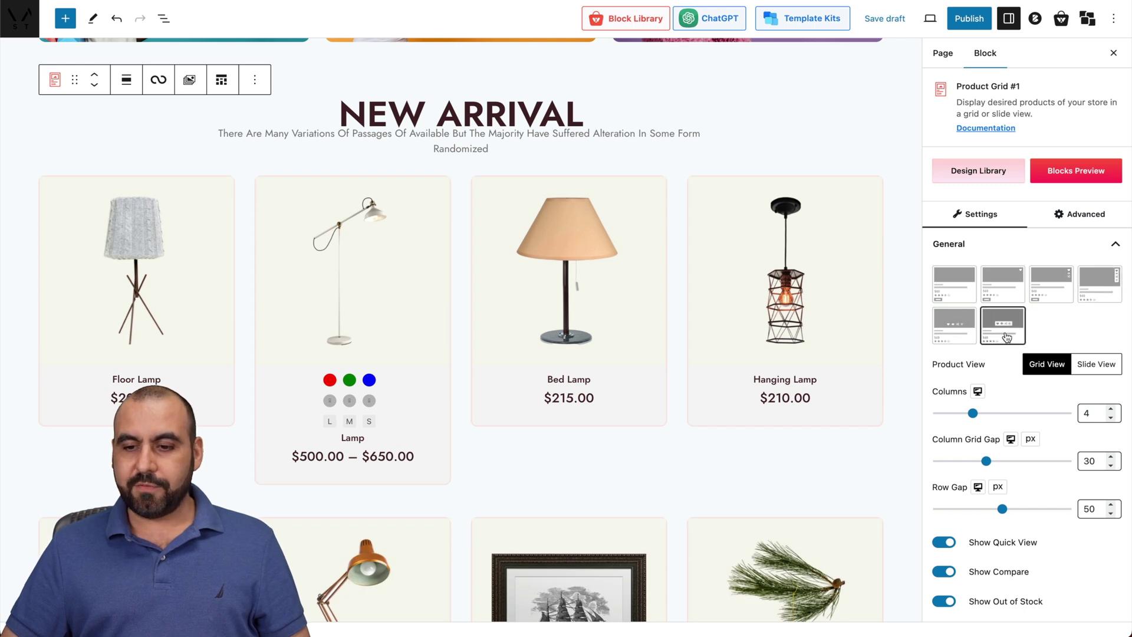
left_click(945, 290)
scroll(938, 447, "down", 2)
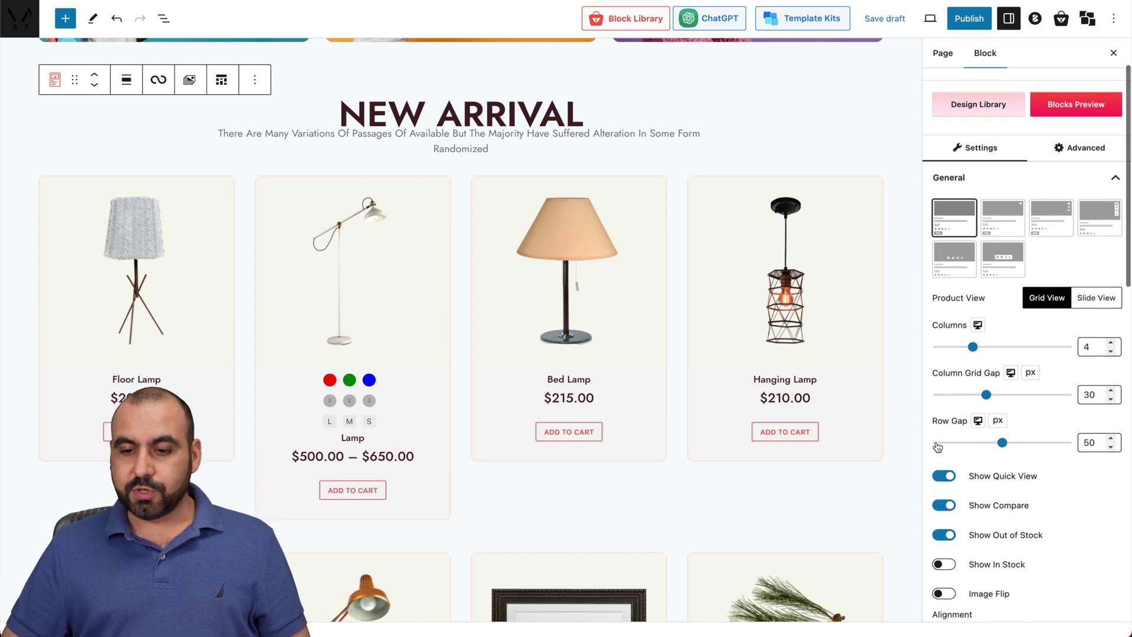
- Switch the products to Slide View and back to Grid View, then select the New Arrival subtitle
left_click(1097, 300)
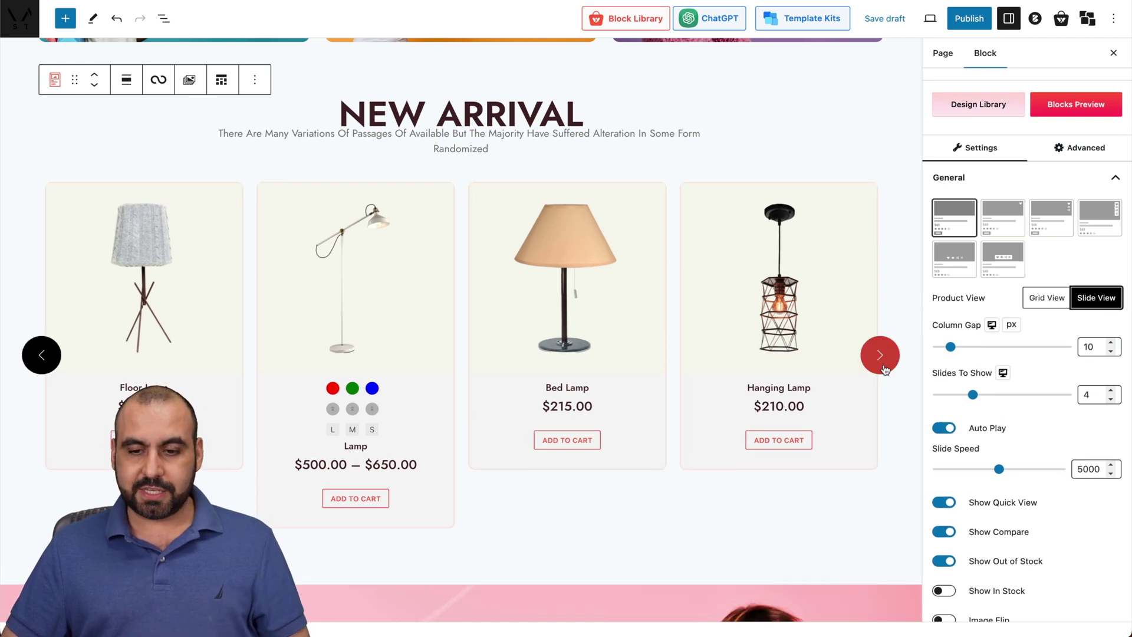
left_click(1048, 299)
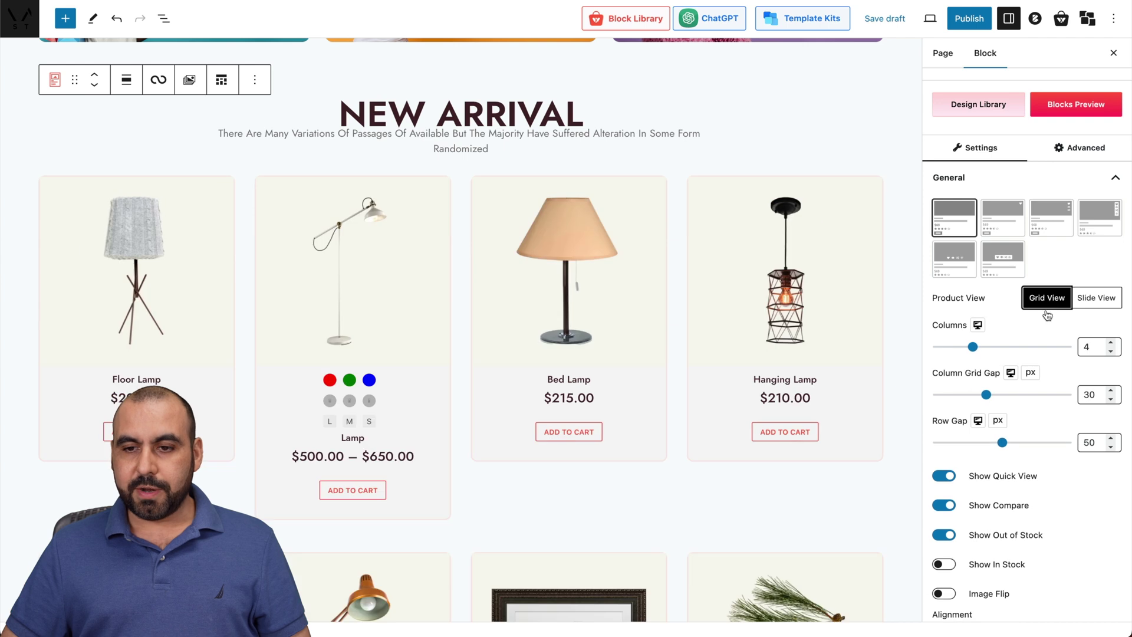
scroll(1005, 451, "down", 8)
scroll(1005, 451, "down", 2)
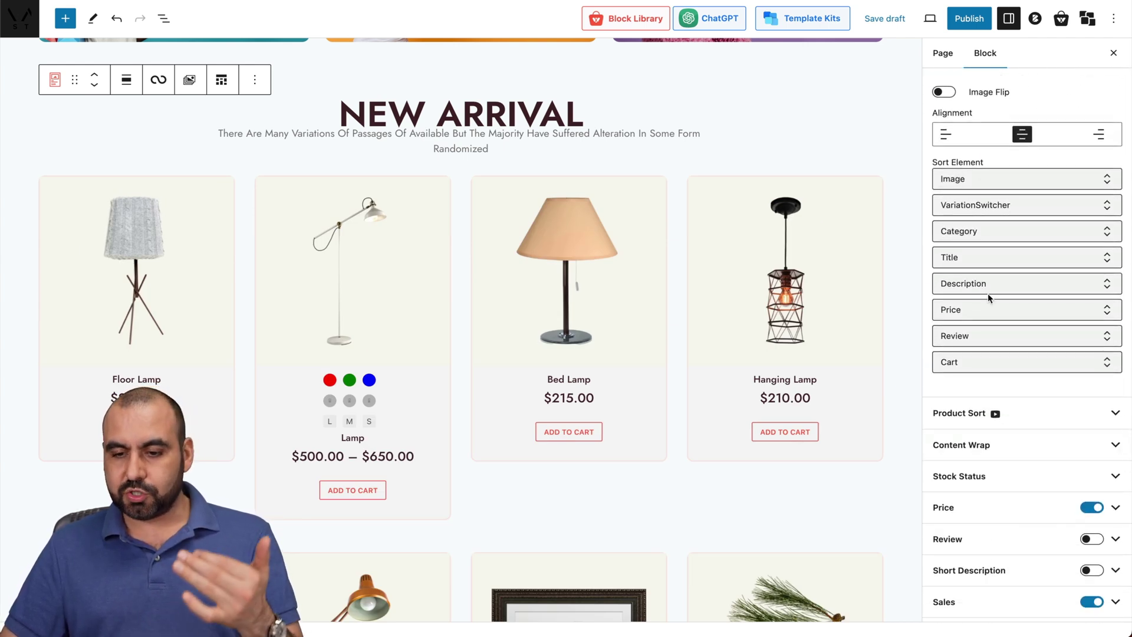
scroll(1002, 295, "down", 7)
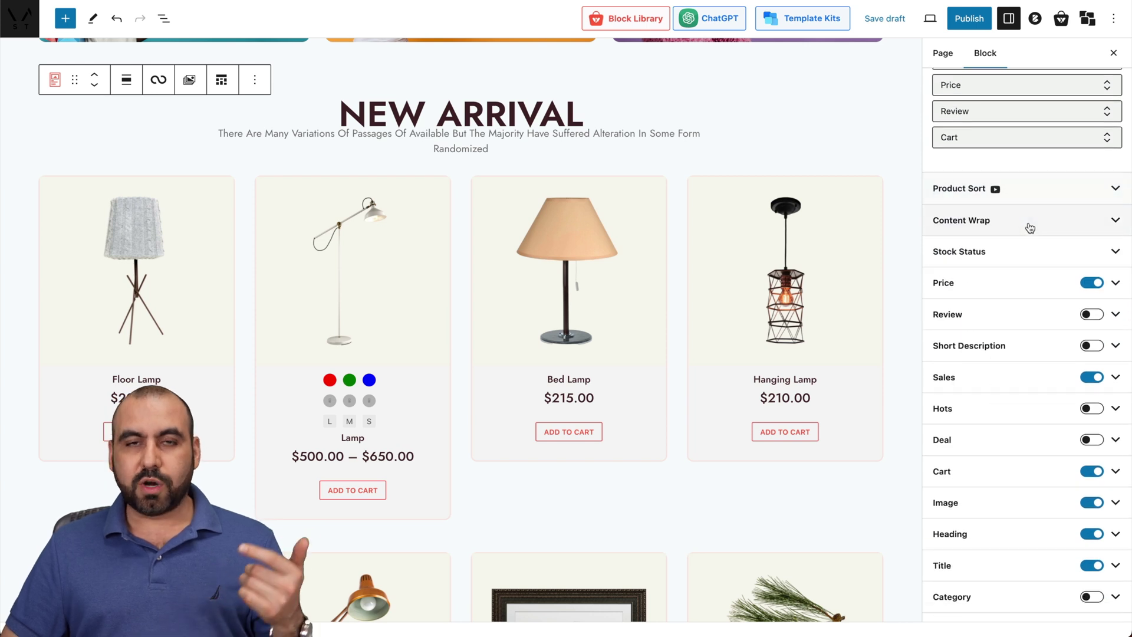
scroll(1004, 354, "down", 5)
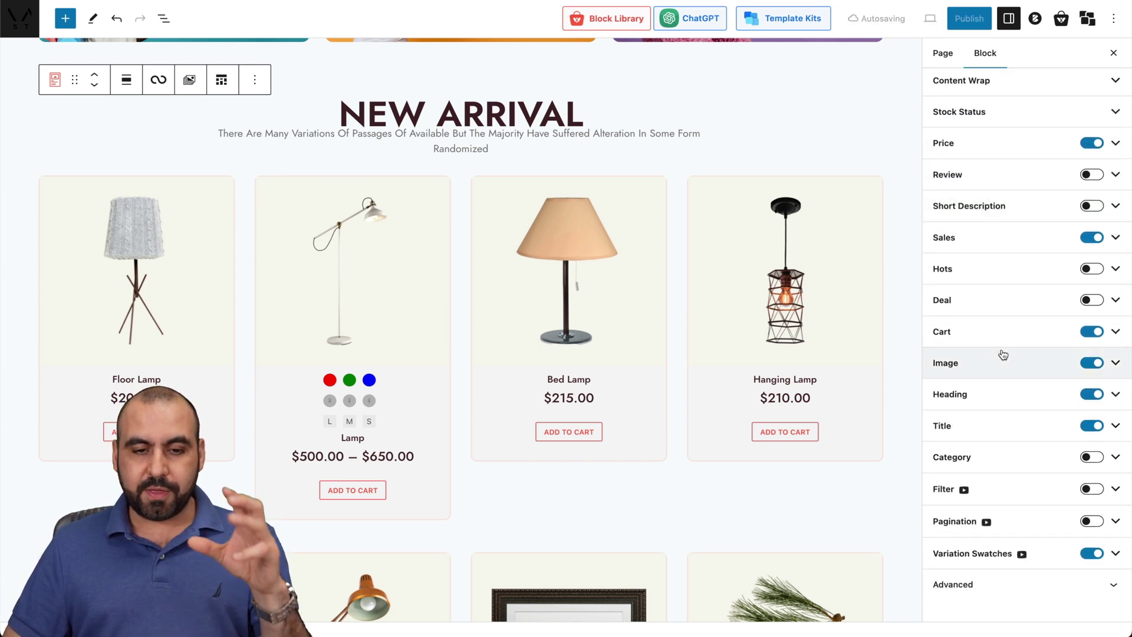
left_click(677, 135)
scroll(677, 138, "up", 5)
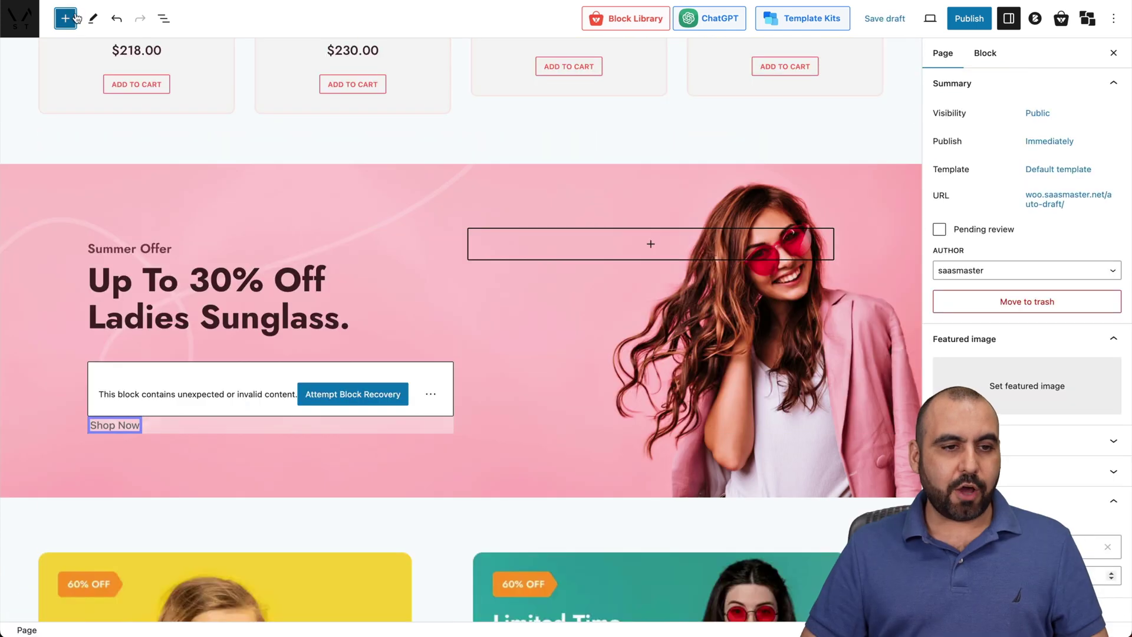
- Find the WooCommerce (ProductX) Product Grid blocks and drag Product Grid #4 below the Summer Offer banner
left_click(65, 20)
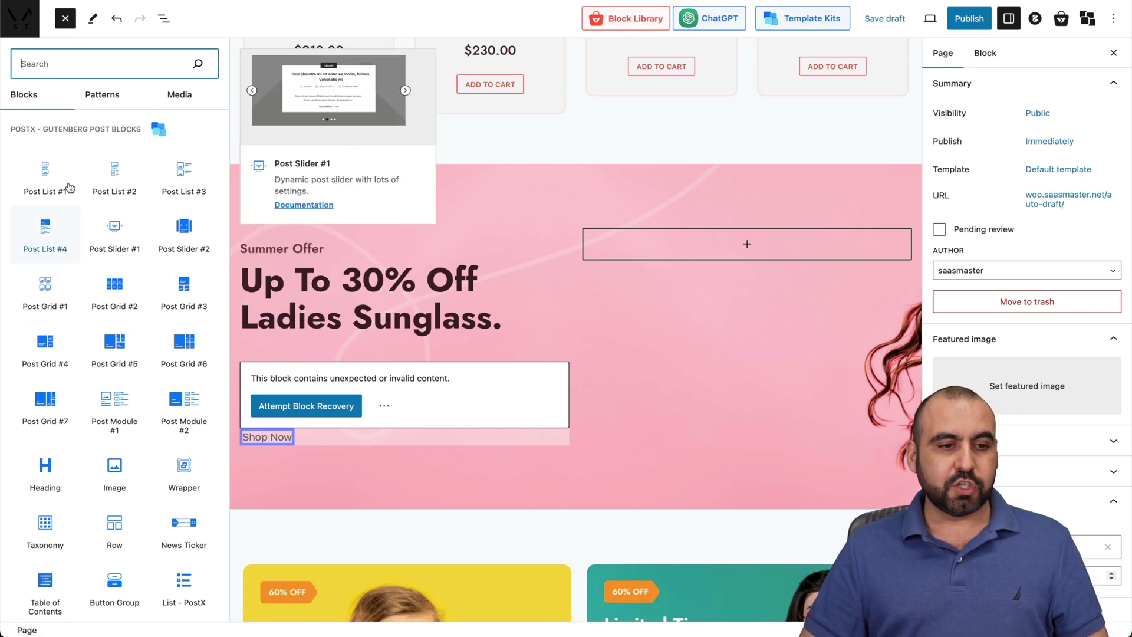
scroll(101, 180, "down", 10)
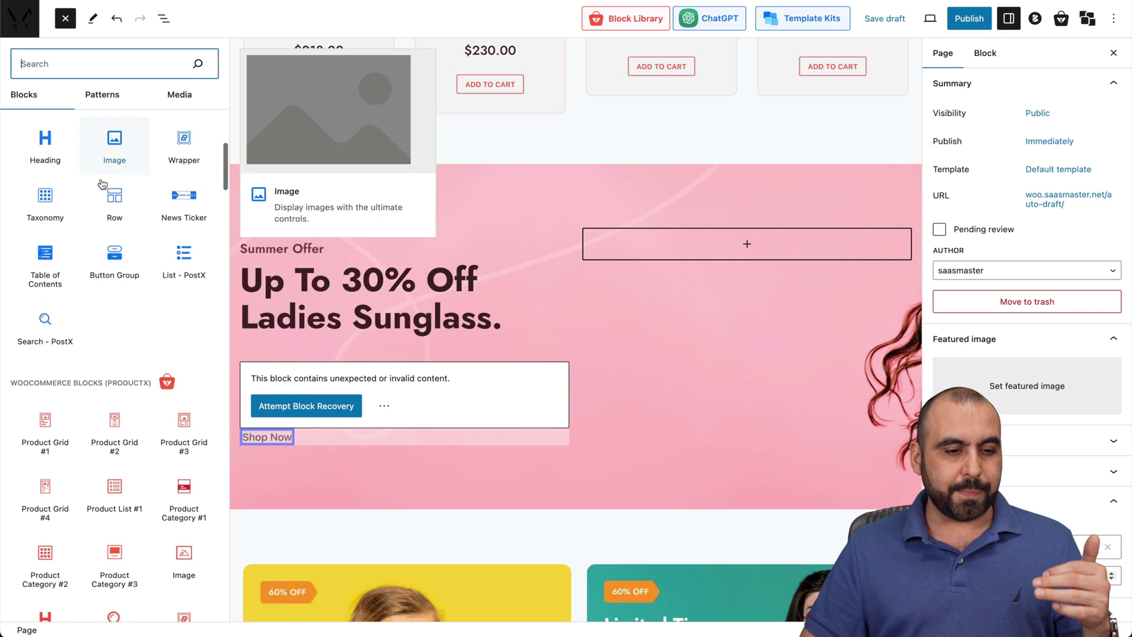
scroll(101, 184, "down", 3)
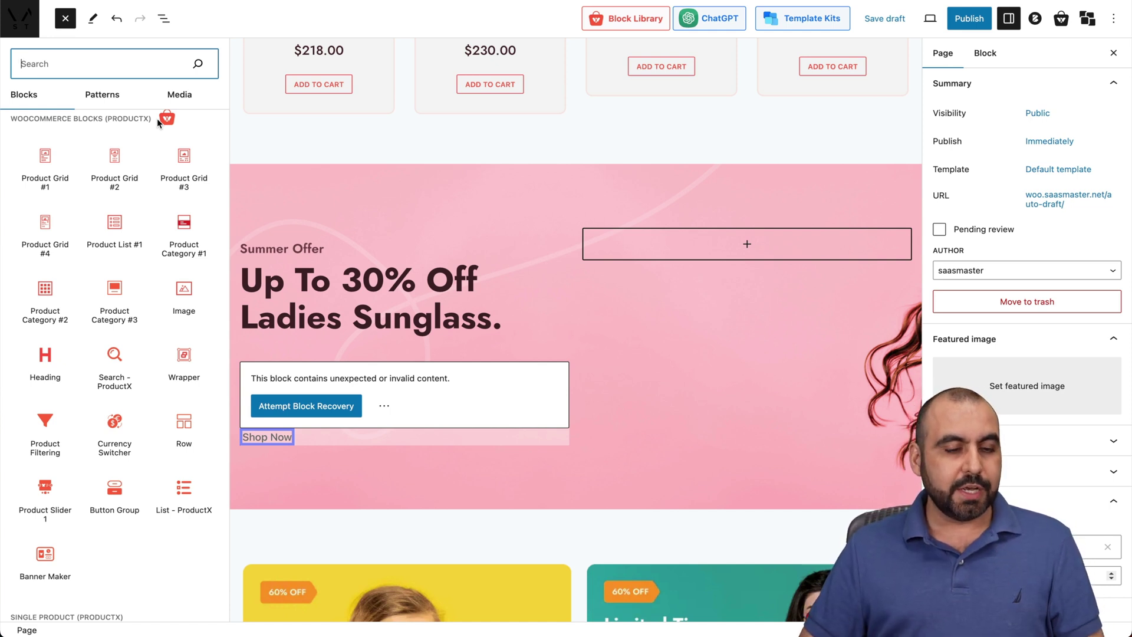
mouse_move(23, 167)
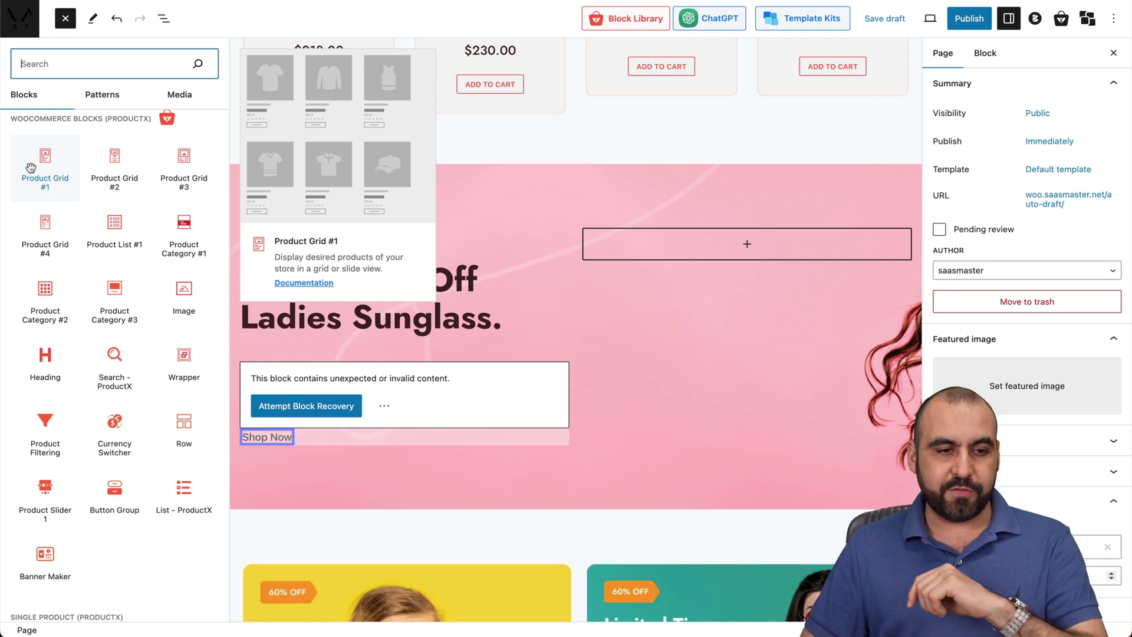
mouse_move(115, 167)
mouse_move(181, 170)
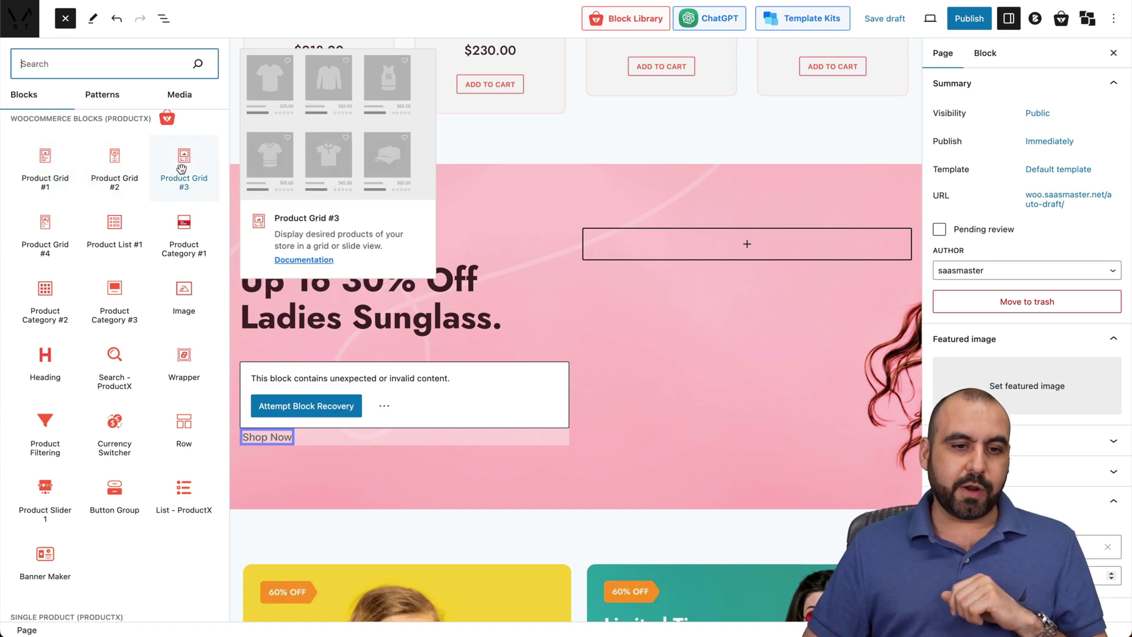
mouse_move(48, 228)
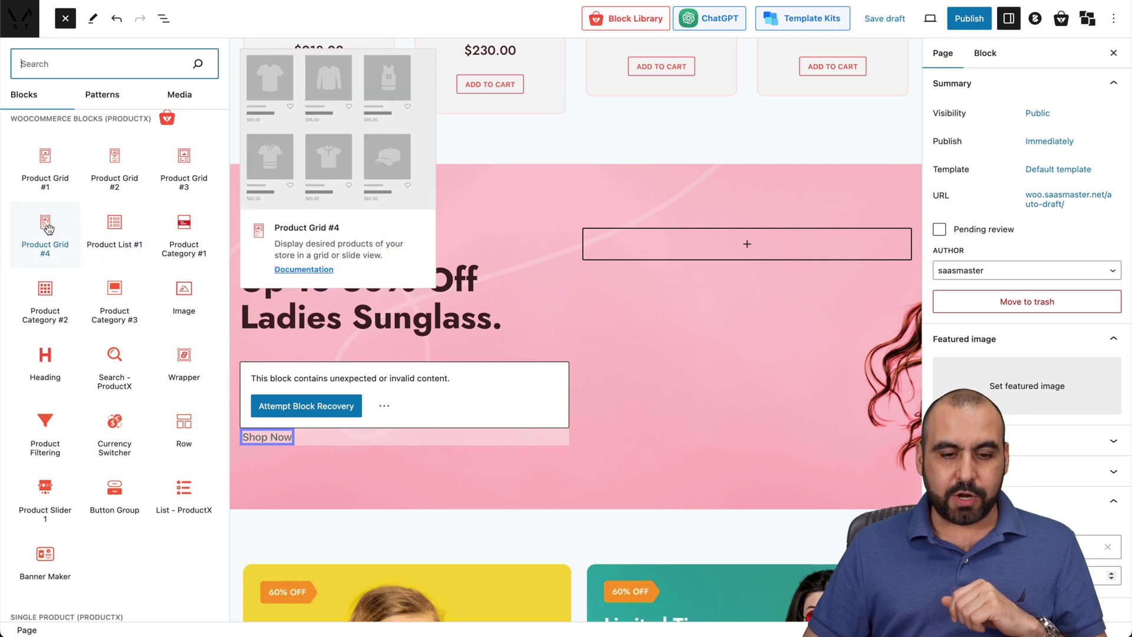
scroll(351, 349, "down", 3)
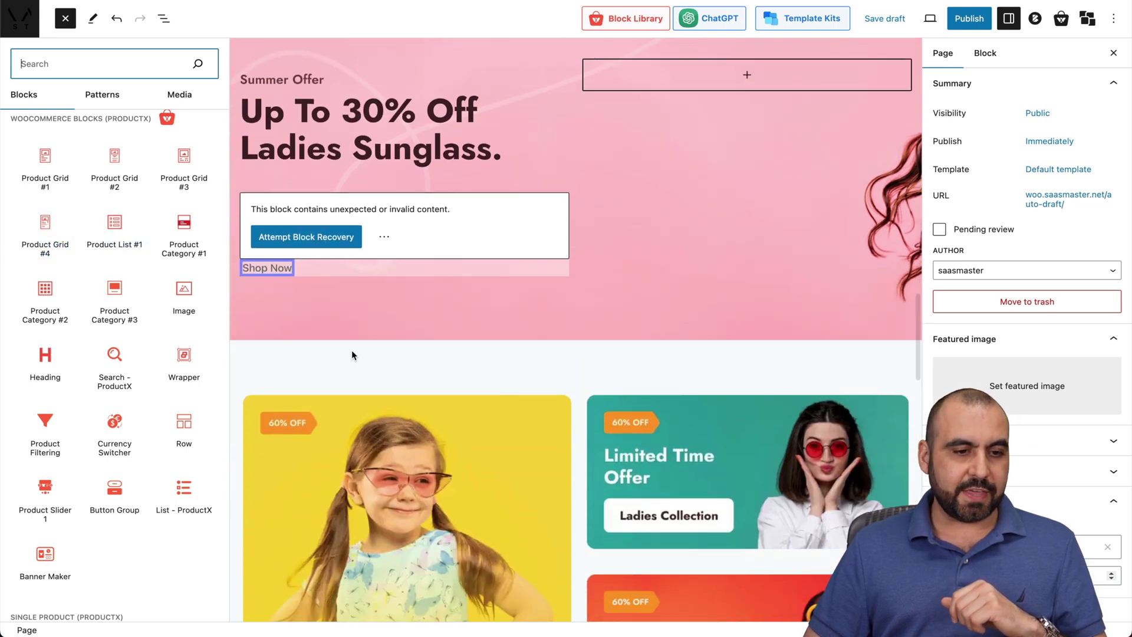
left_click_drag(58, 227, 544, 357)
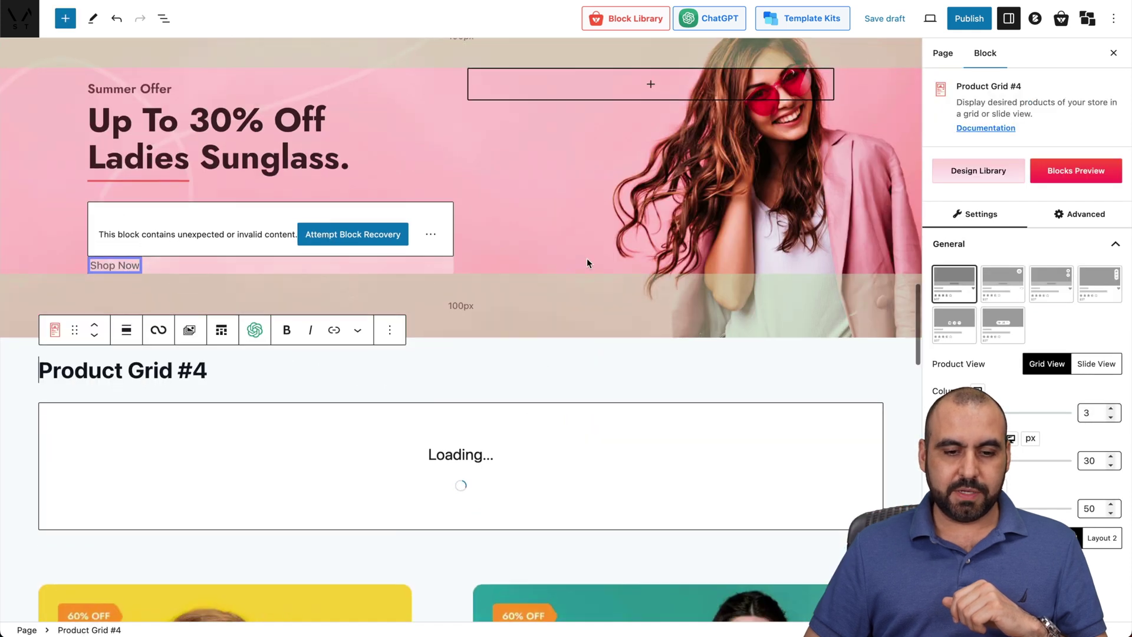
- Scroll the Store page to check the loaded 3-column grid of lamp products
scroll(586, 258, "down", 3)
scroll(586, 257, "down", 2)
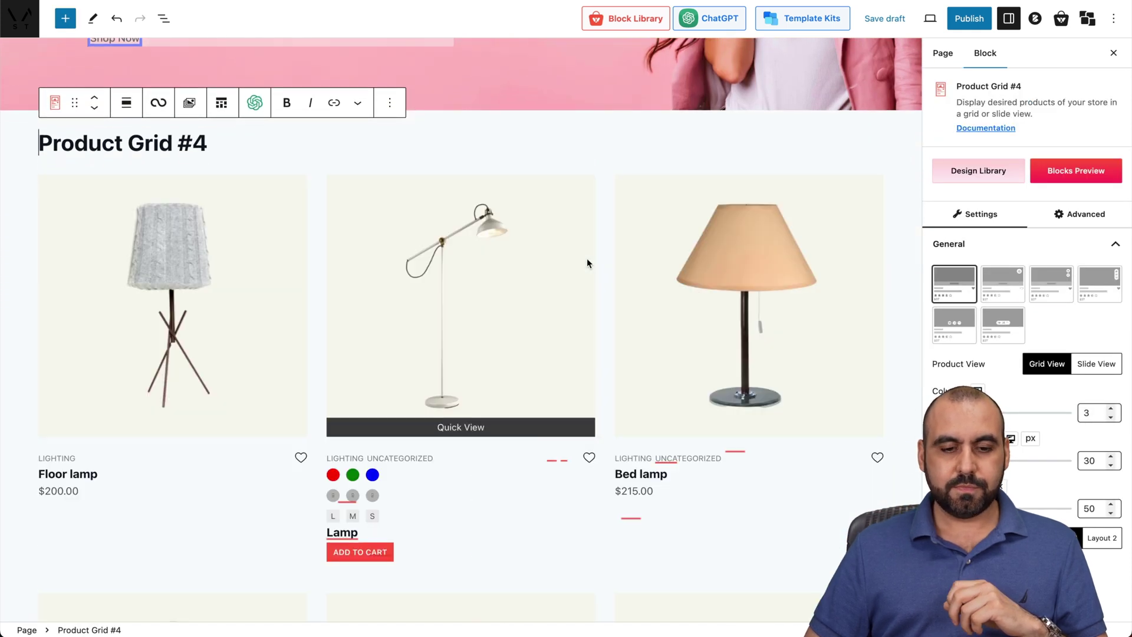
scroll(583, 350, "down", 7)
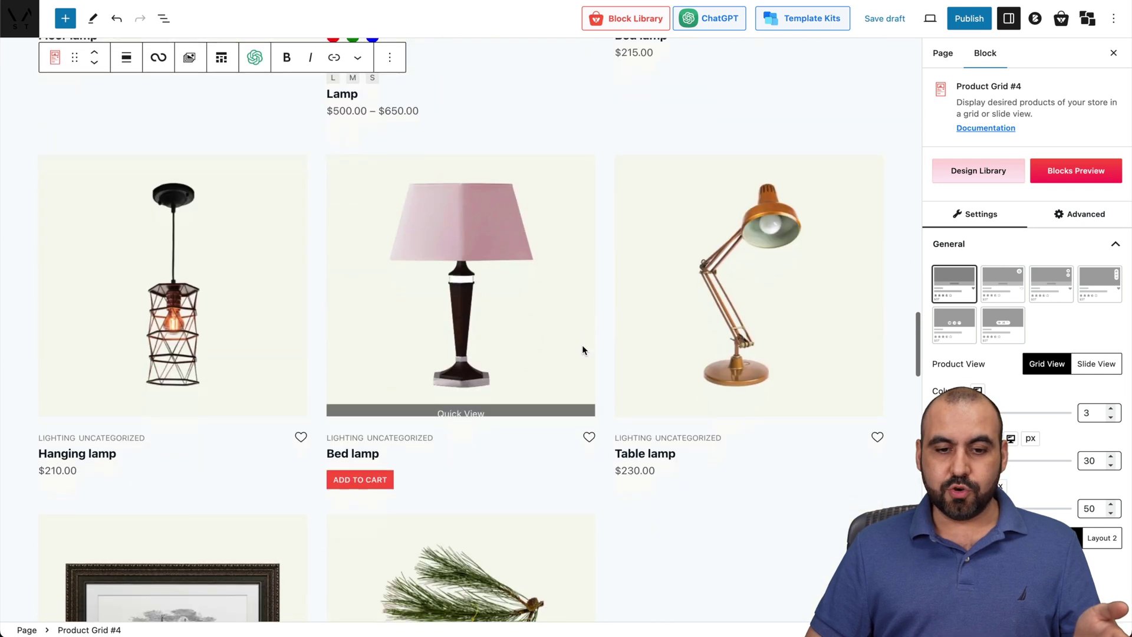
scroll(582, 350, "up", 8)
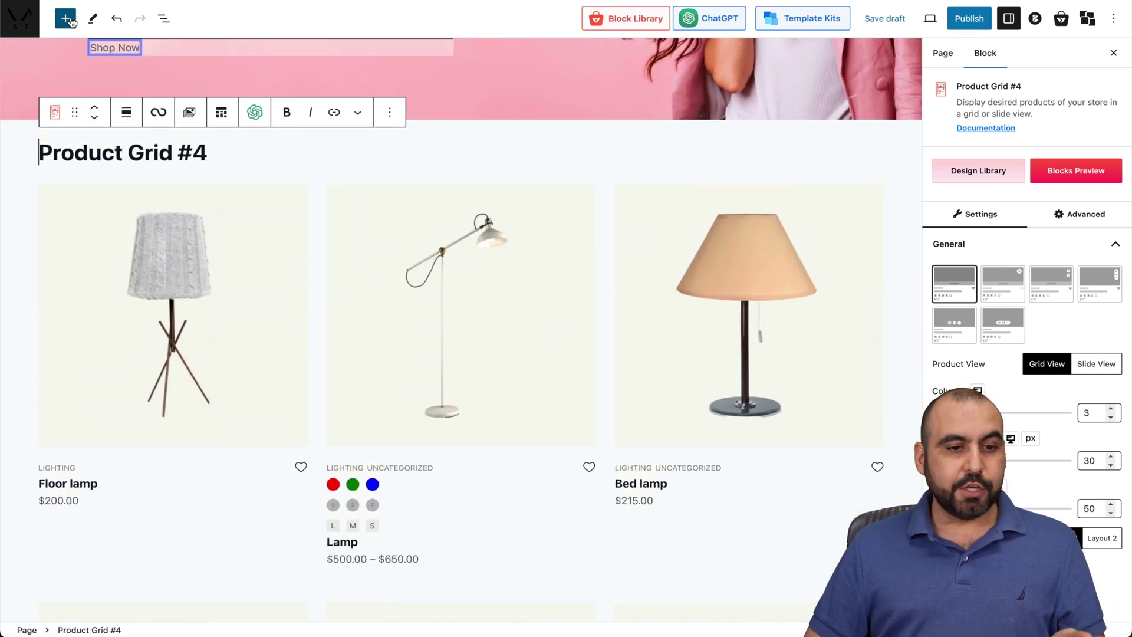
left_click(65, 19)
scroll(133, 356, "down", 10)
scroll(132, 356, "up", 1)
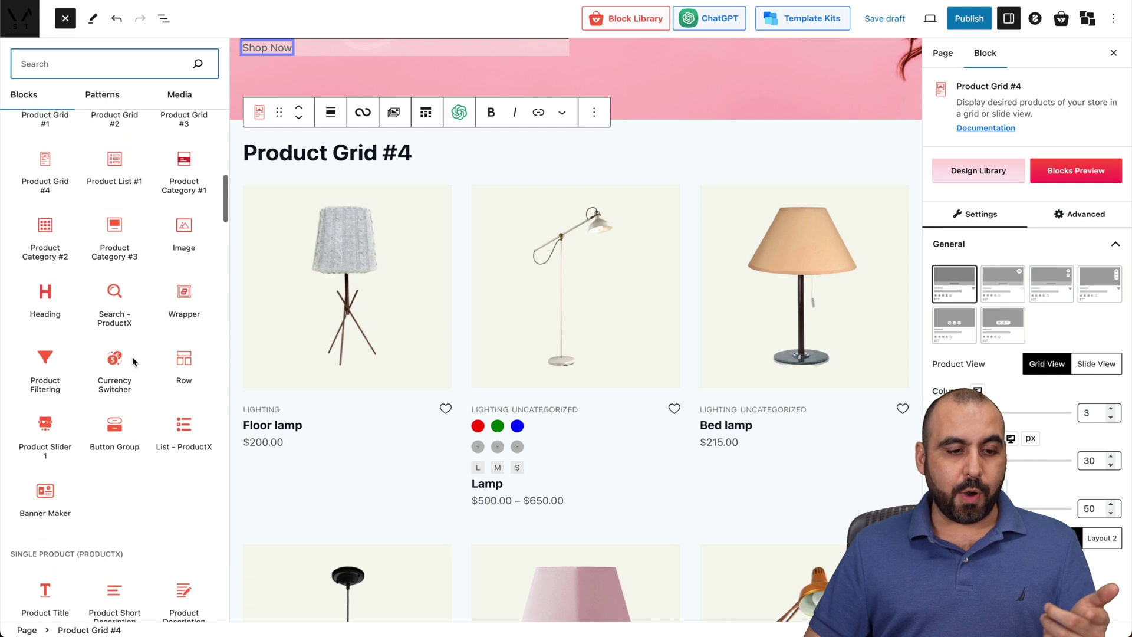
scroll(133, 360, "down", 1)
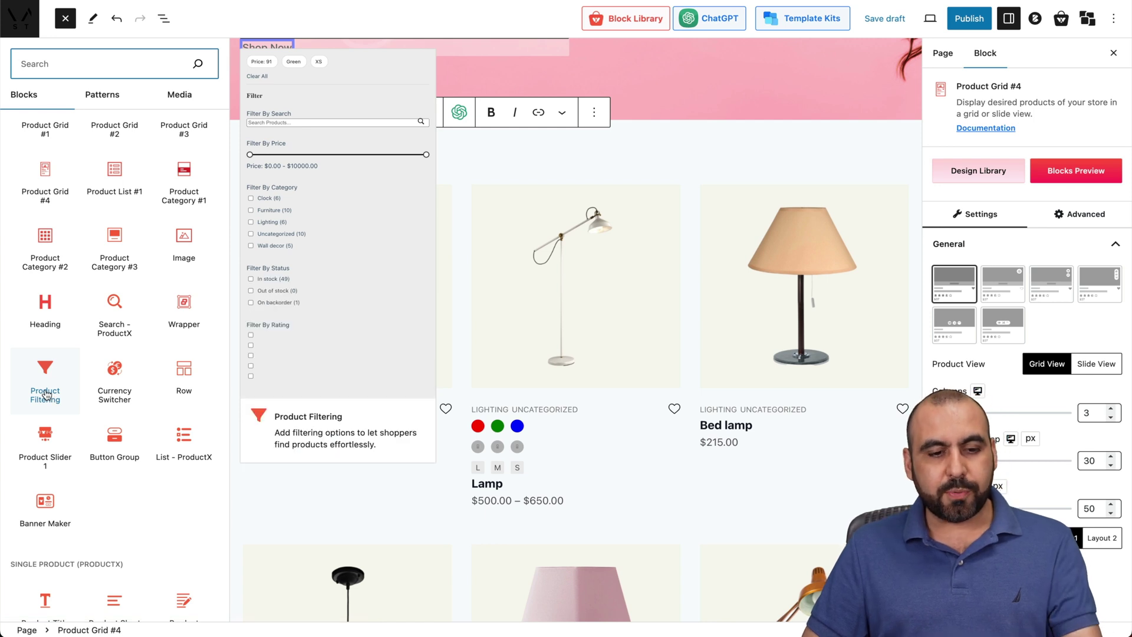
scroll(53, 482, "down", 1)
scroll(50, 283, "down", 5)
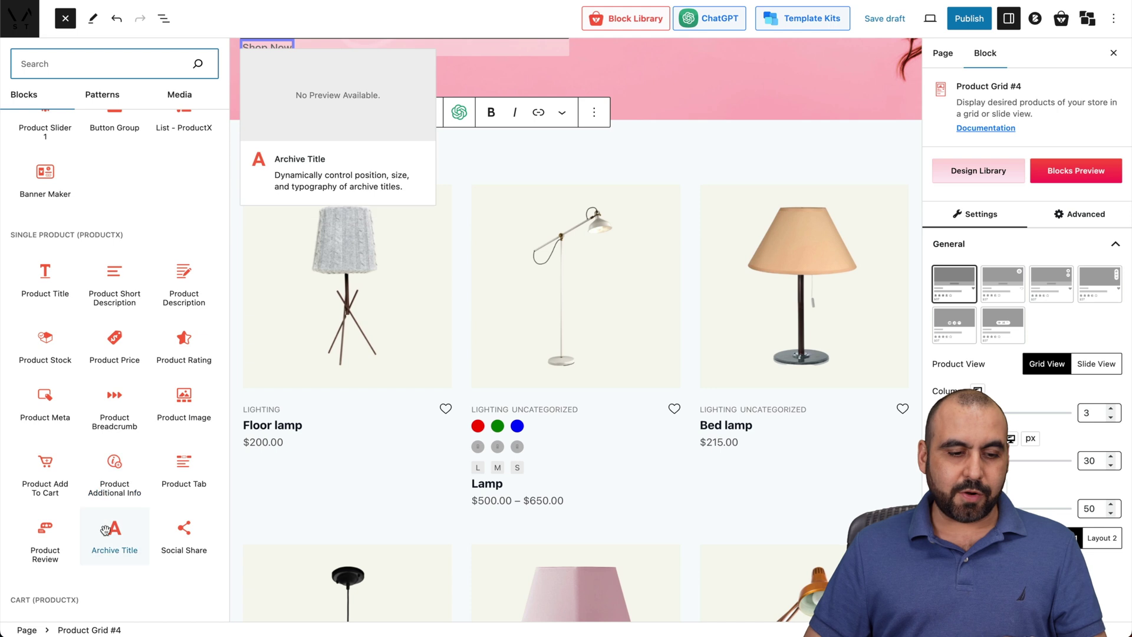
scroll(109, 531, "down", 4)
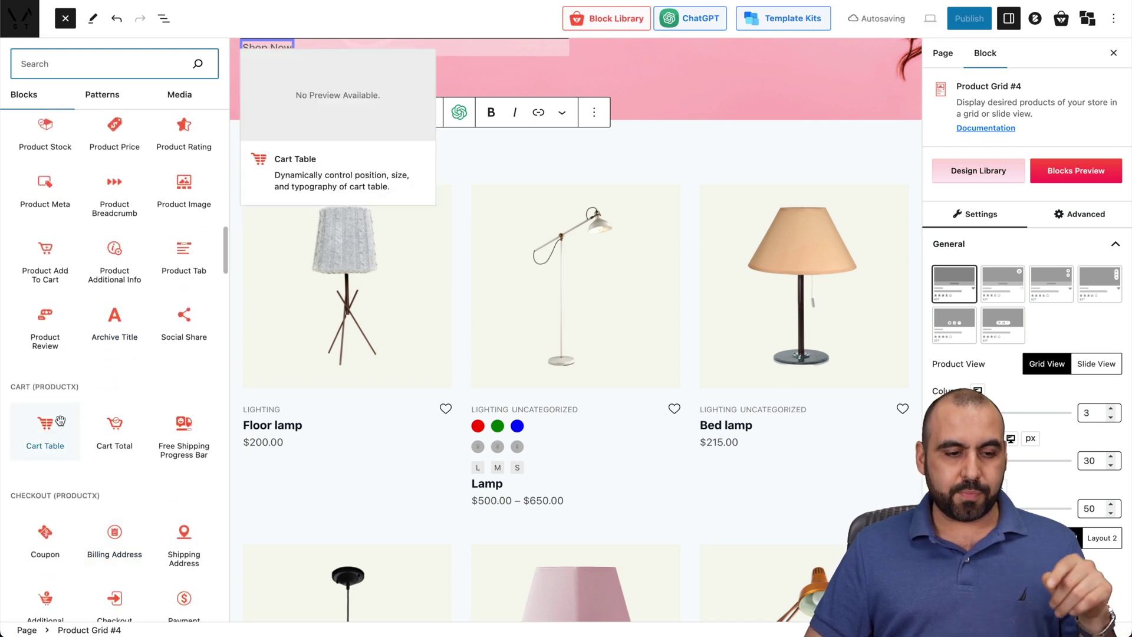
scroll(42, 257, "down", 4)
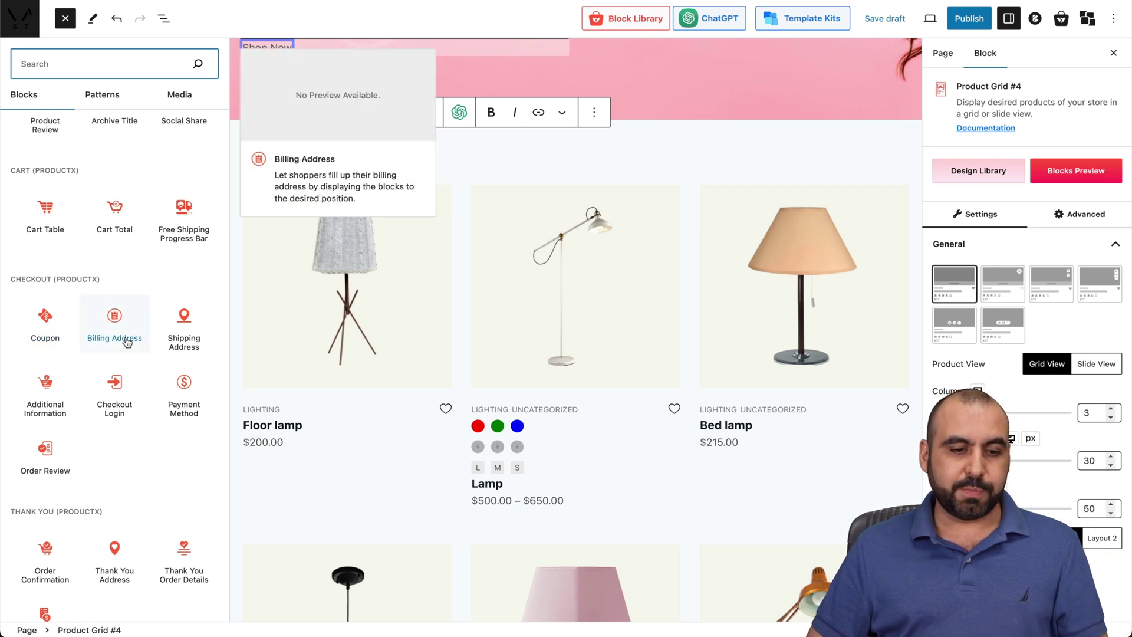
scroll(97, 433, "down", 5)
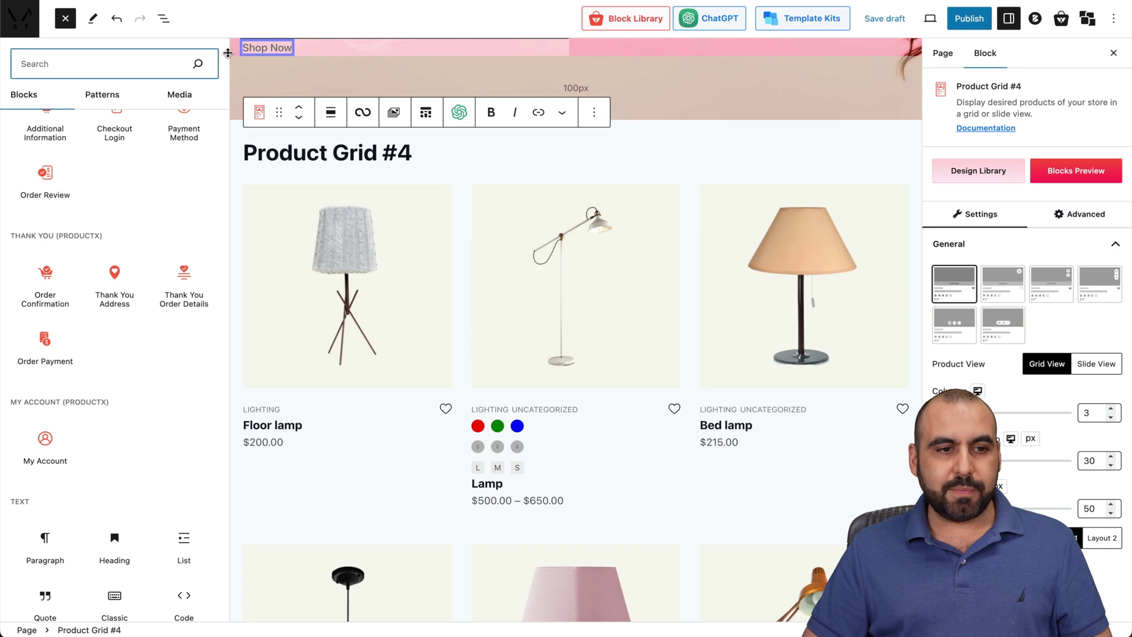
scroll(444, 121, "up", 10)
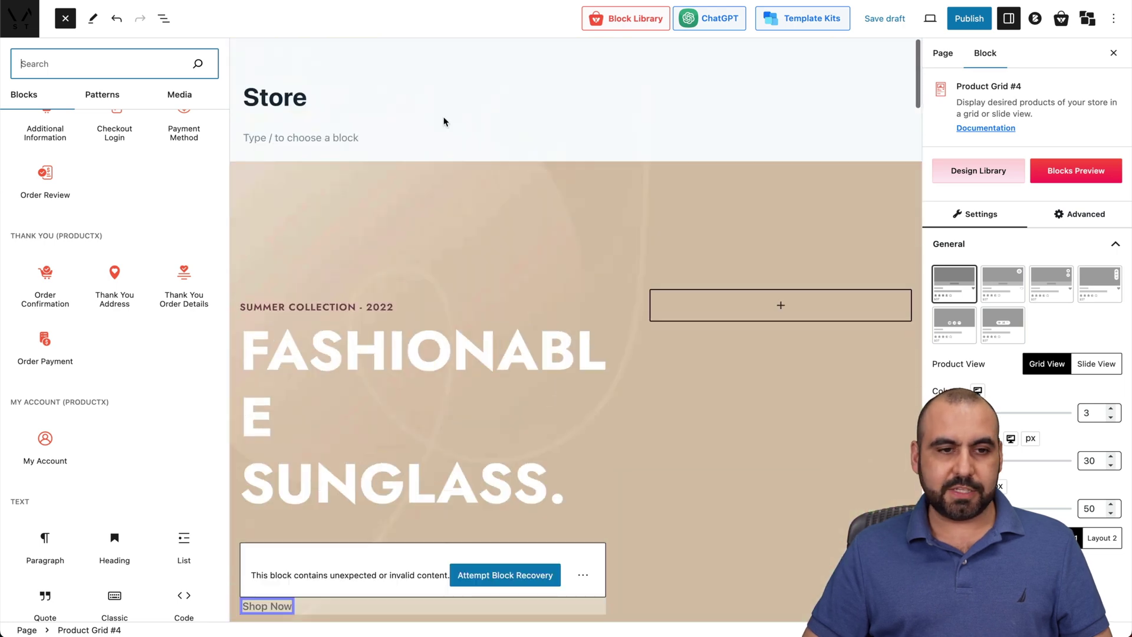
left_click(66, 18)
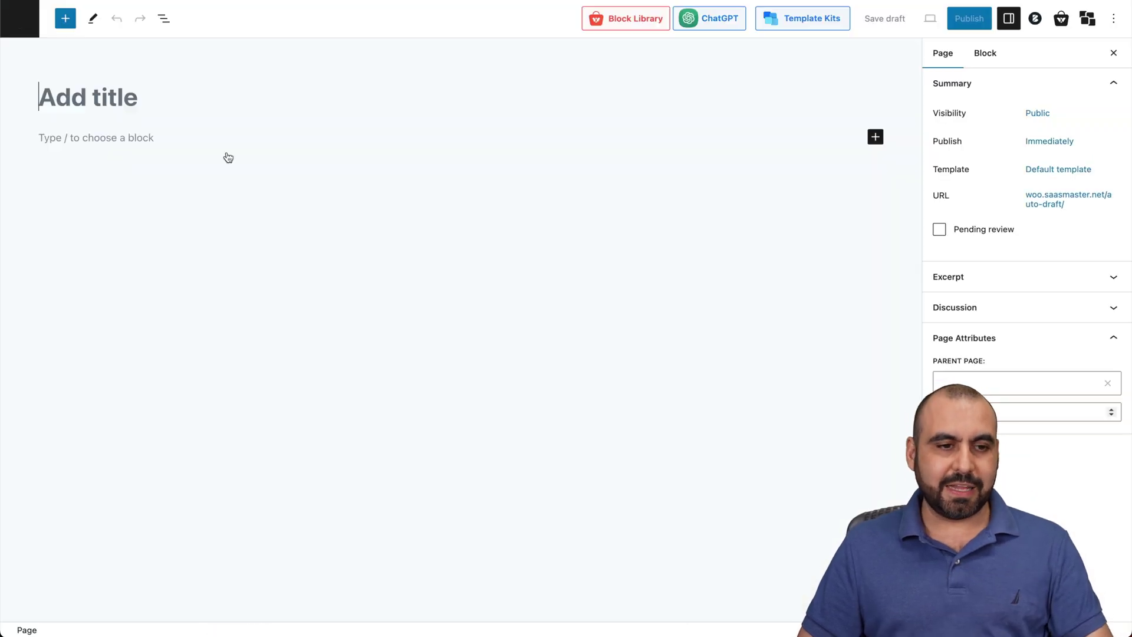
- Title the page 'Account' and drag the ProductX My Account block onto it
type("Account")
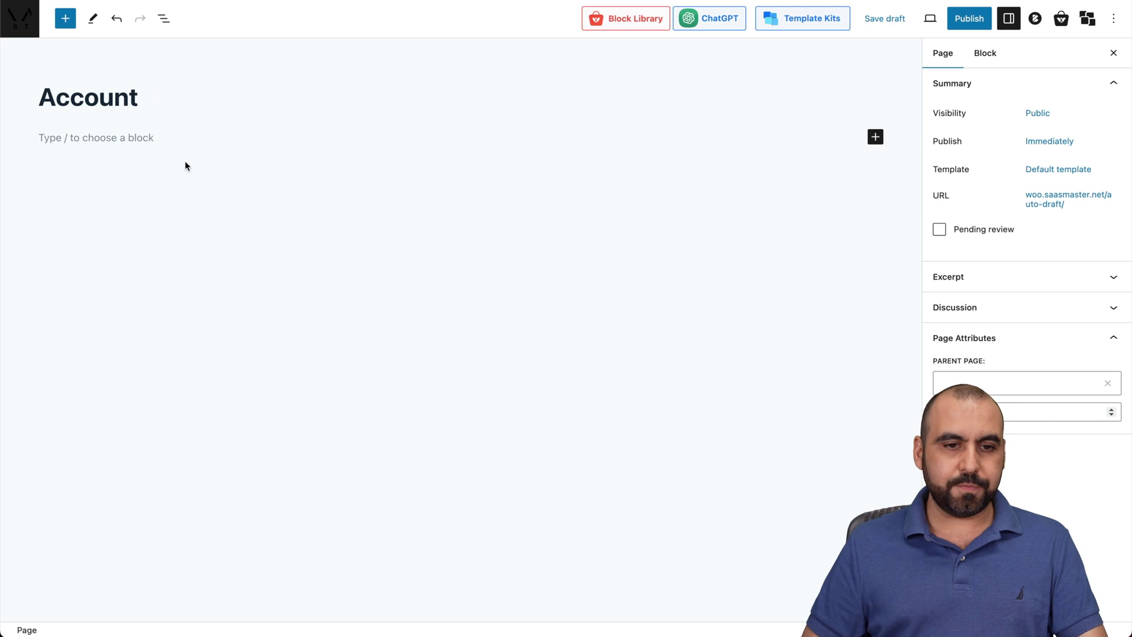
left_click(160, 141)
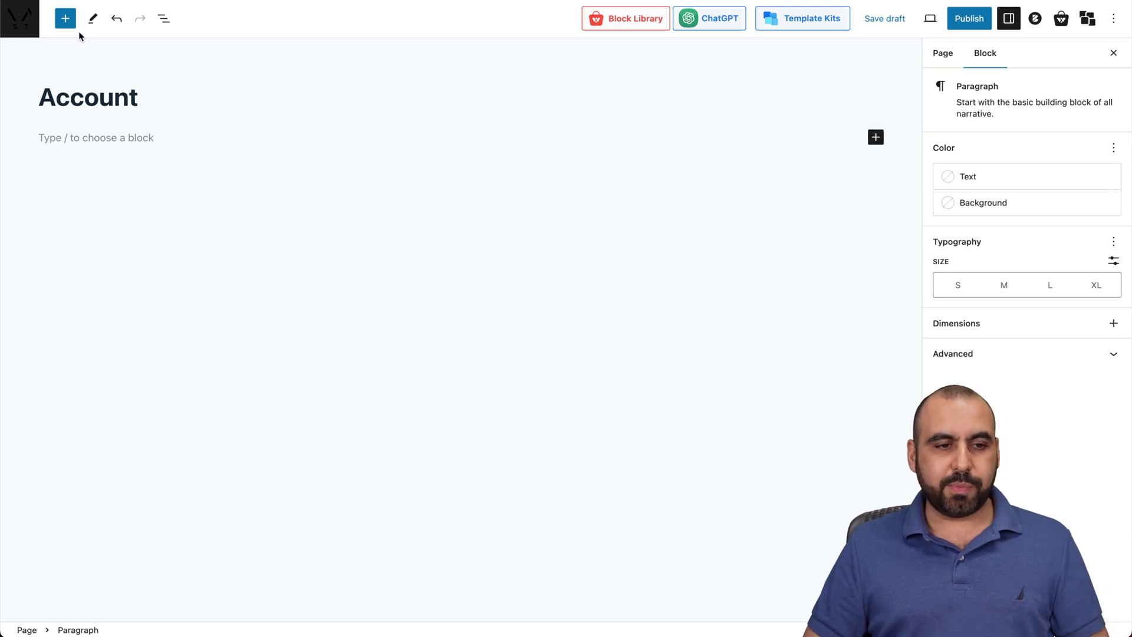
left_click(64, 18)
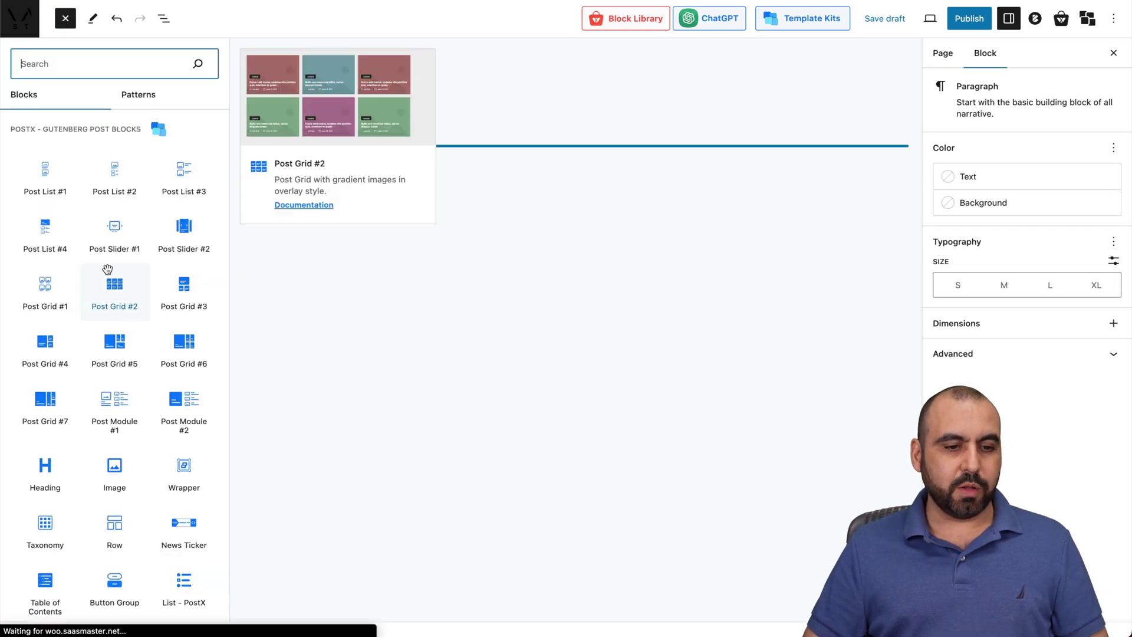
scroll(96, 389, "down", 15)
scroll(96, 389, "down", 12)
scroll(98, 393, "down", 3)
left_click_drag(45, 420, 418, 140)
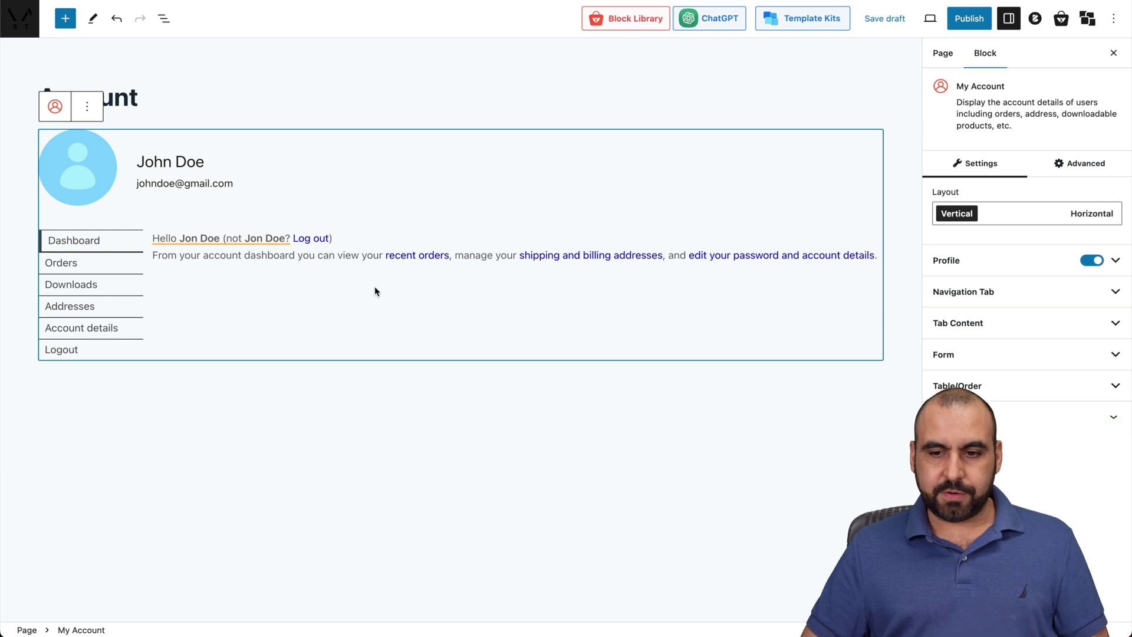
- Expand and collapse the Profile, Navigation Tab and Tab Content options, then head back to All Pages
left_click(982, 260)
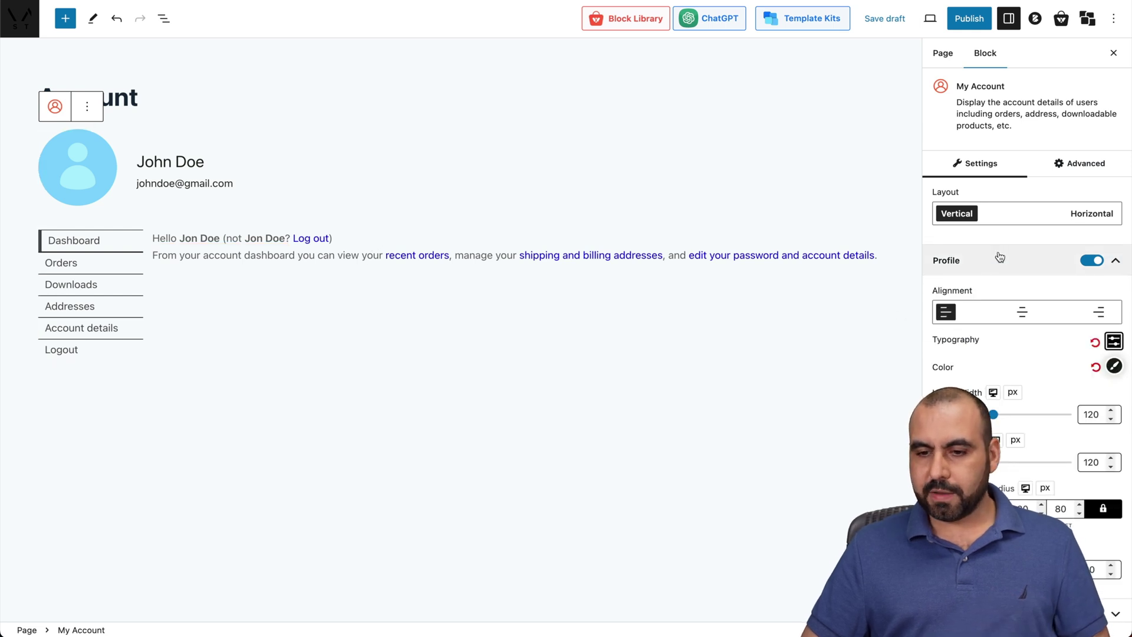
left_click(999, 258)
left_click(993, 291)
left_click(993, 292)
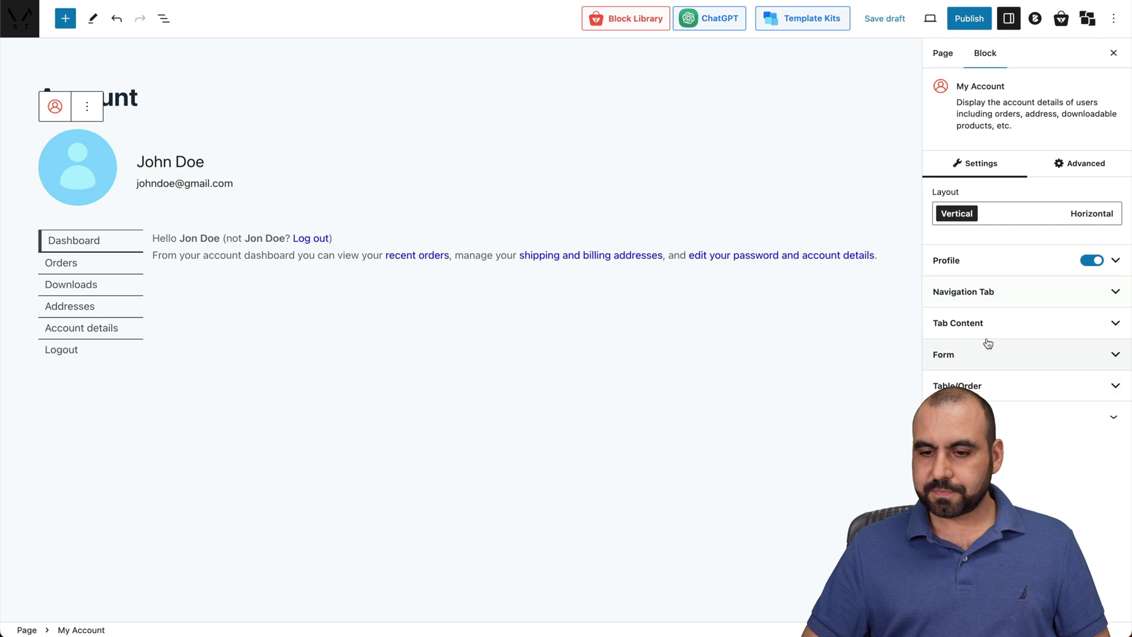
left_click(989, 324)
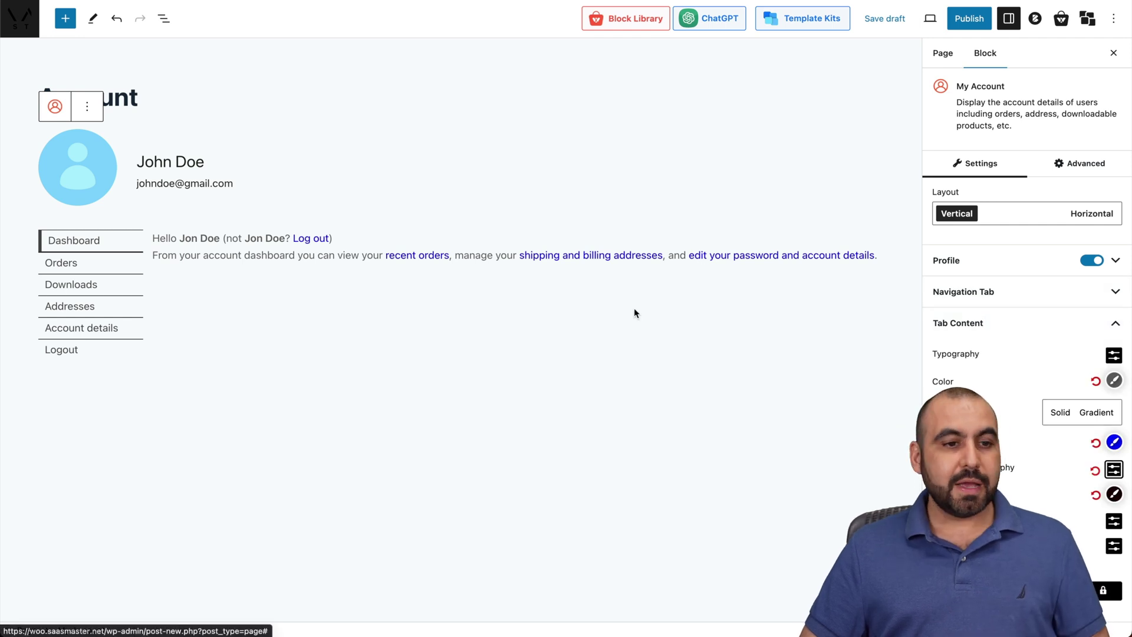
left_click(29, 29)
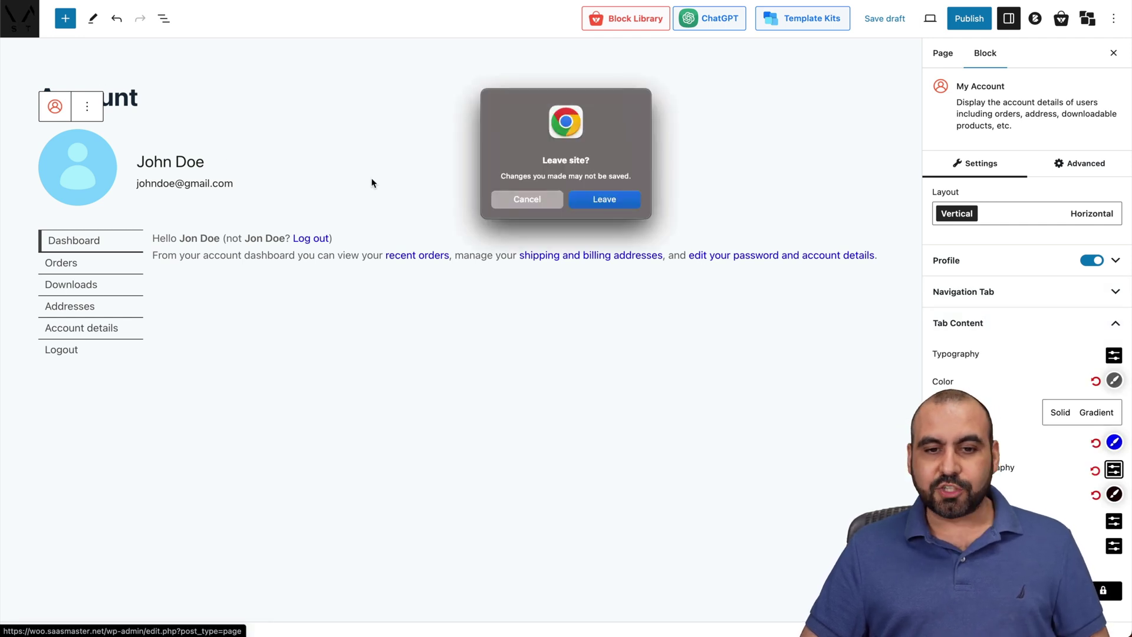
- Confirm Leave in the 'Leave site?' prompt, discarding the unsaved Account page
left_click(608, 197)
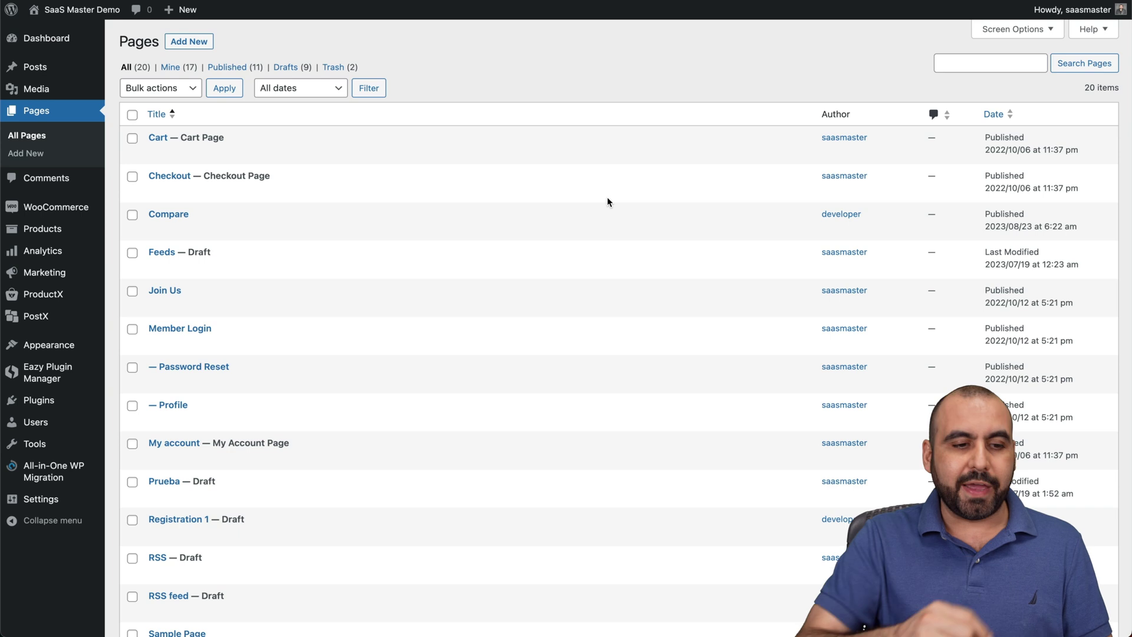
- Go to ProductX's Getting Started page from the admin sidebar
left_click(46, 296)
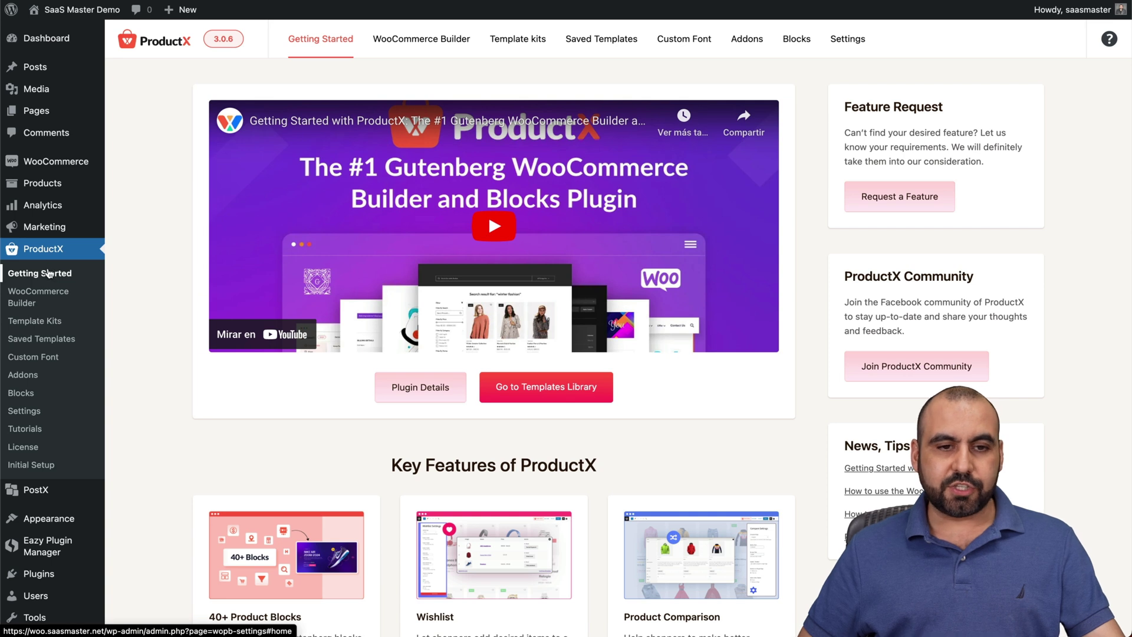
- Open the Checkout template for editing from the WooCommerce Builder list's action menu
left_click(55, 301)
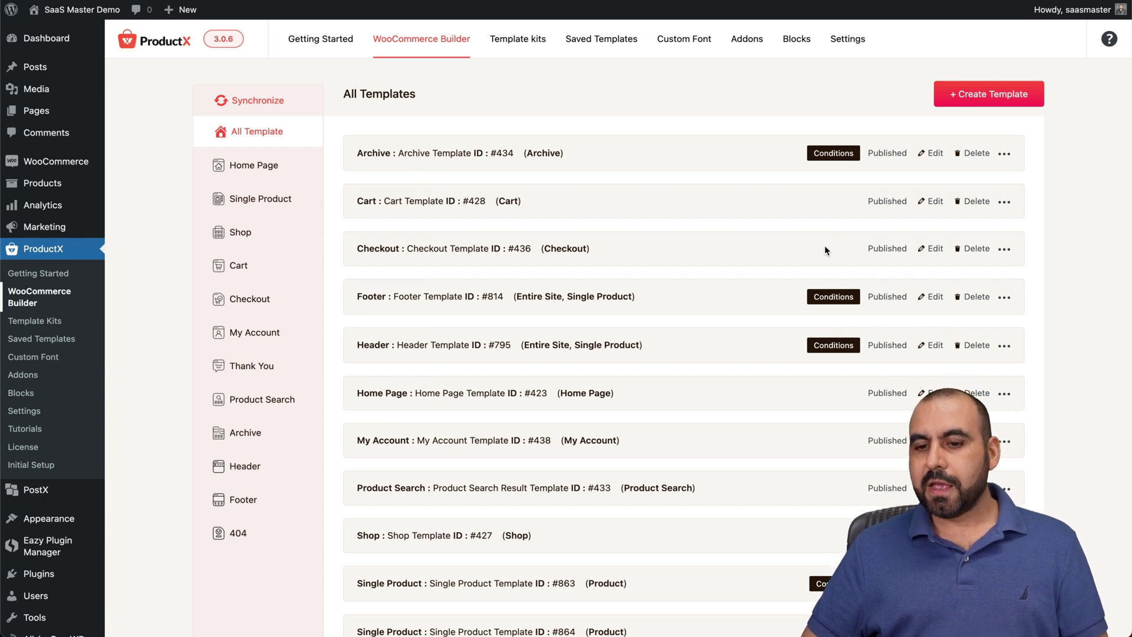
left_click(1005, 251)
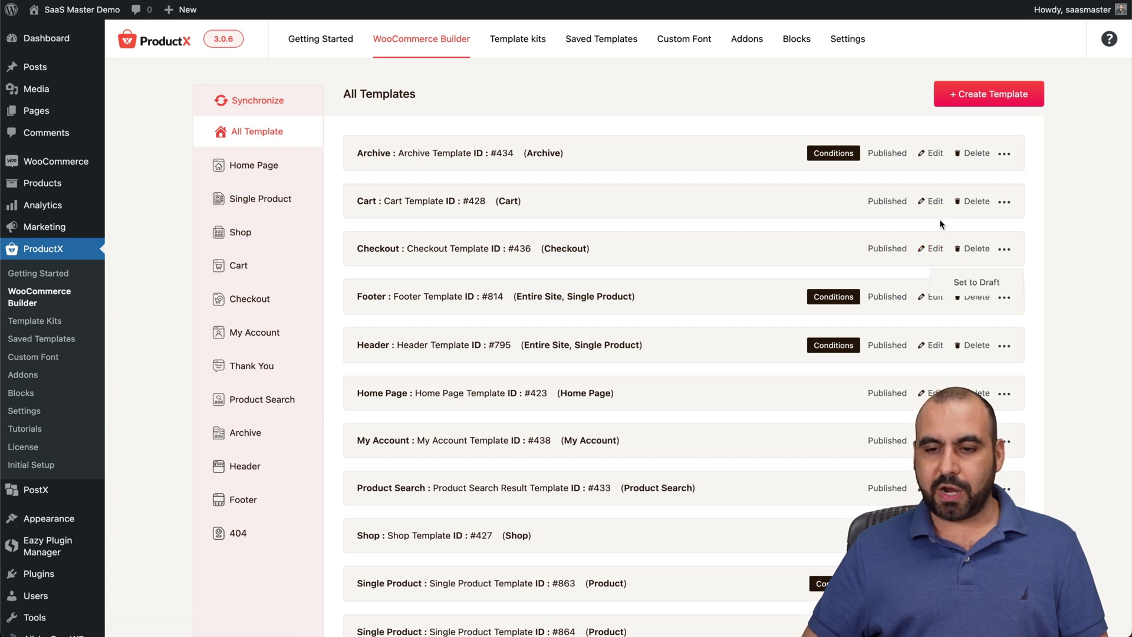
left_click(931, 248)
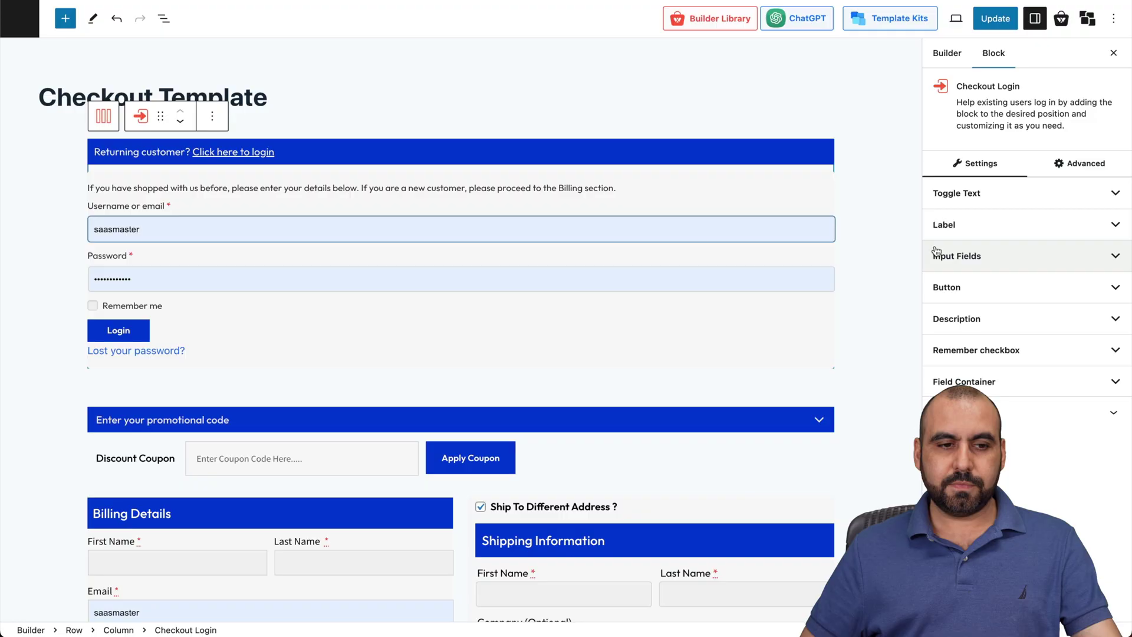
- Inspect the Billing Details, Shipping Address, promo code and Checkout Login blocks in turn
scroll(245, 367, "down", 3)
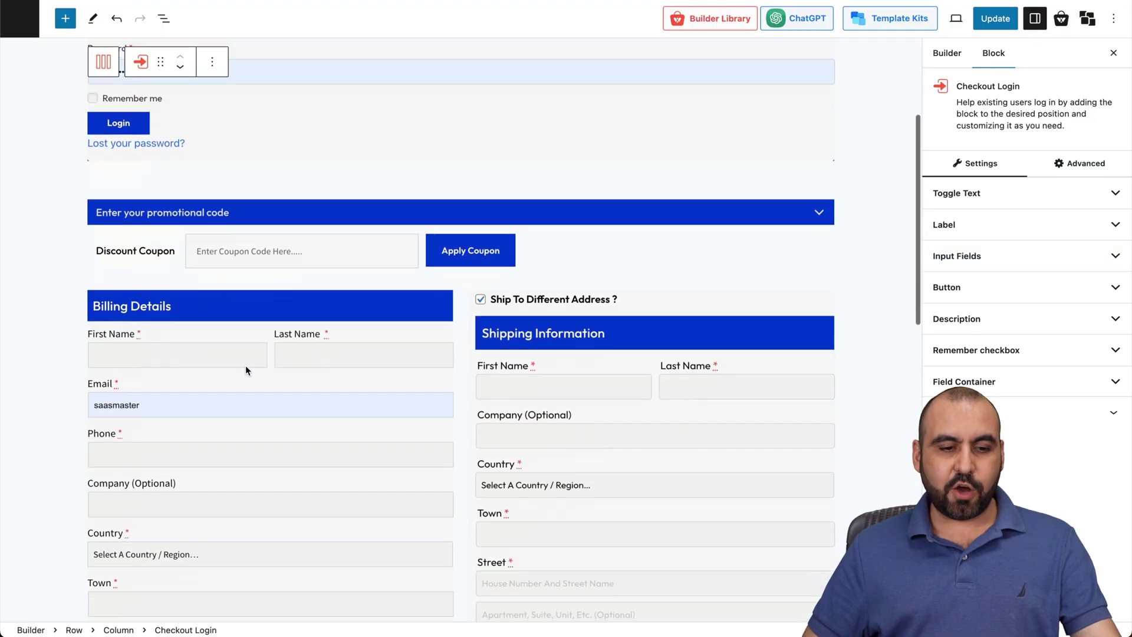
left_click(250, 293)
left_click(560, 365)
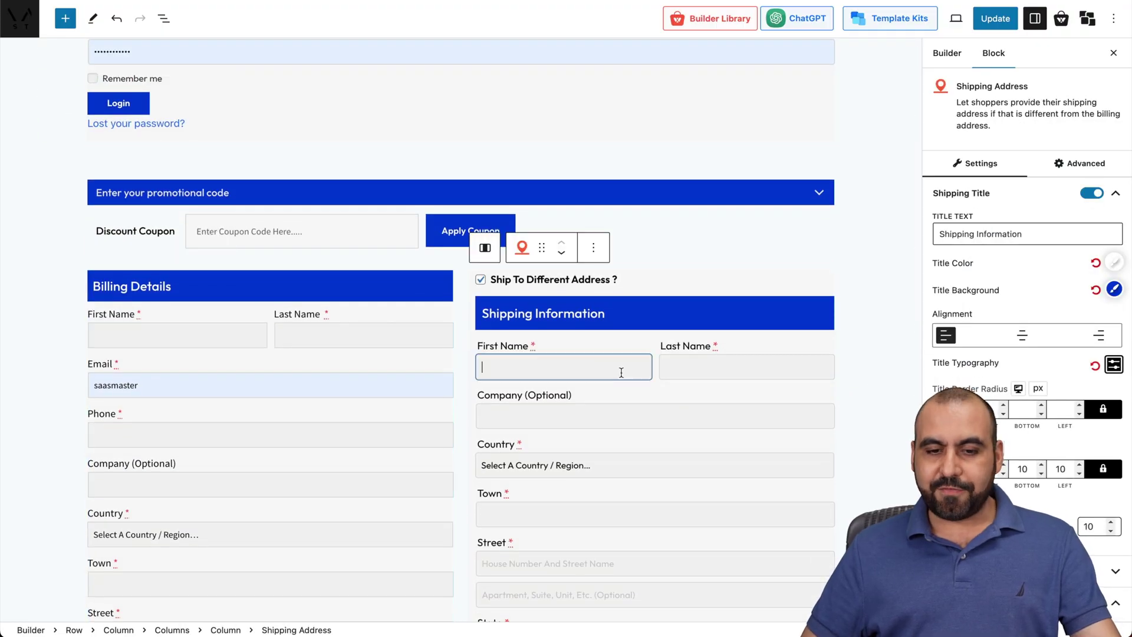
left_click(427, 233)
left_click(645, 136)
scroll(643, 176, "up", 4)
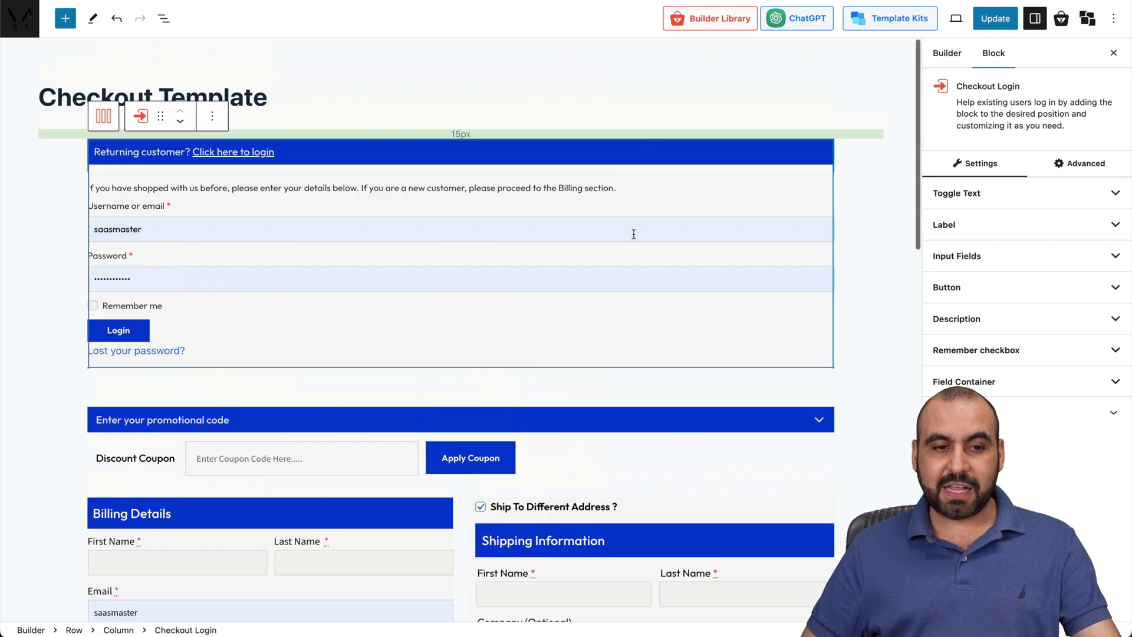
left_click(212, 116)
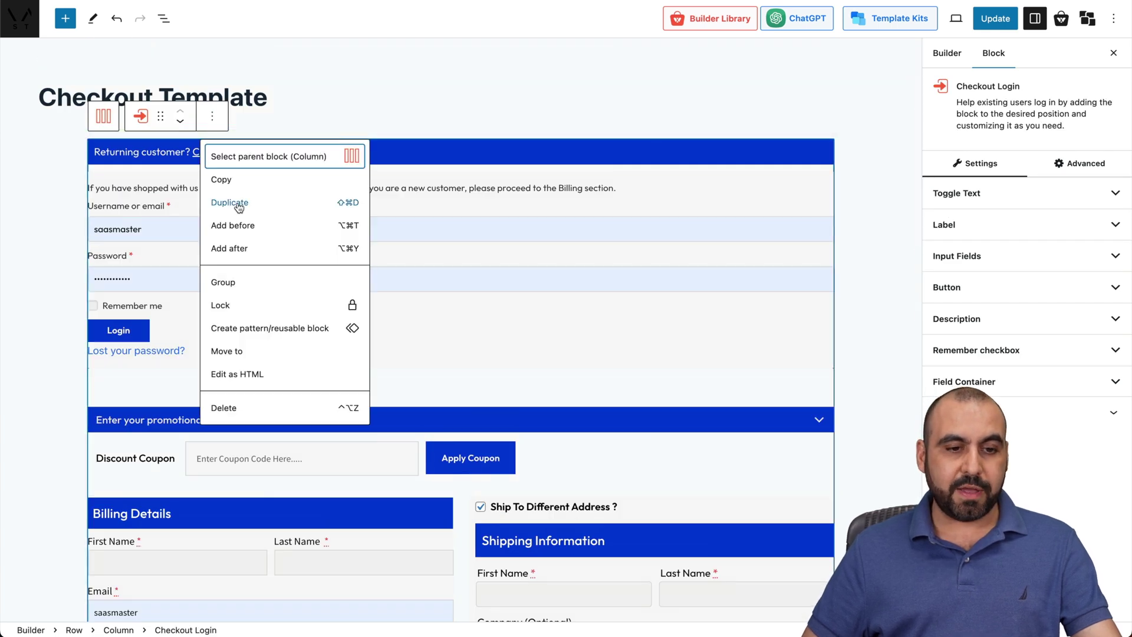
left_click(436, 352)
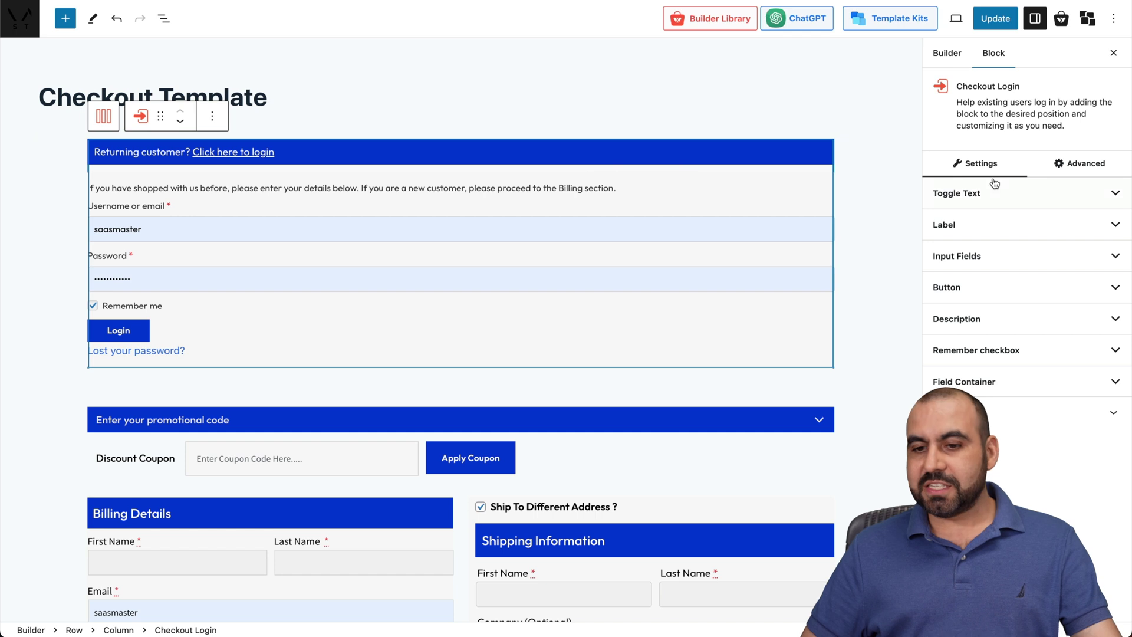
- Expand the Checkout Login block's Toggle Text, label and field styling settings
left_click(1063, 195)
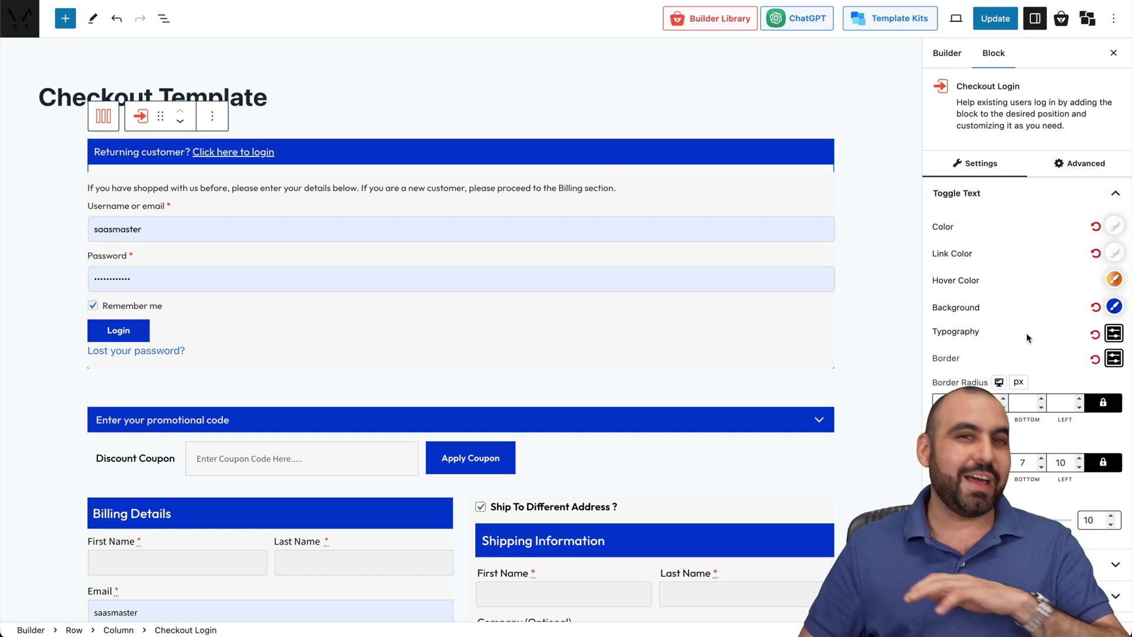
scroll(1027, 338, "down", 3)
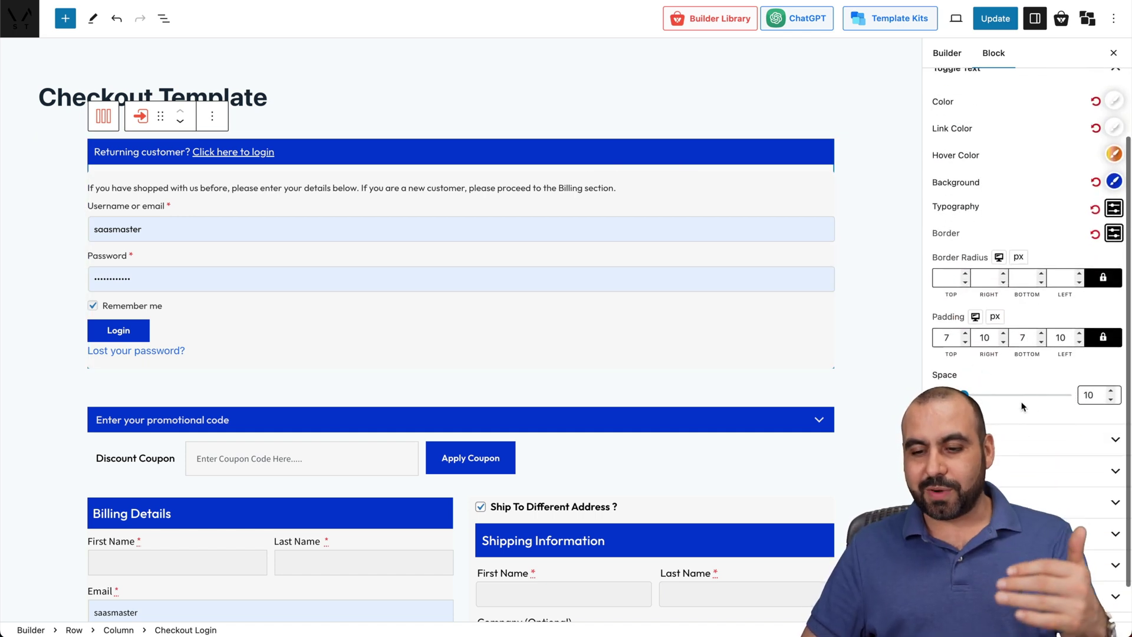
left_click(1017, 439)
scroll(1010, 481, "down", 4)
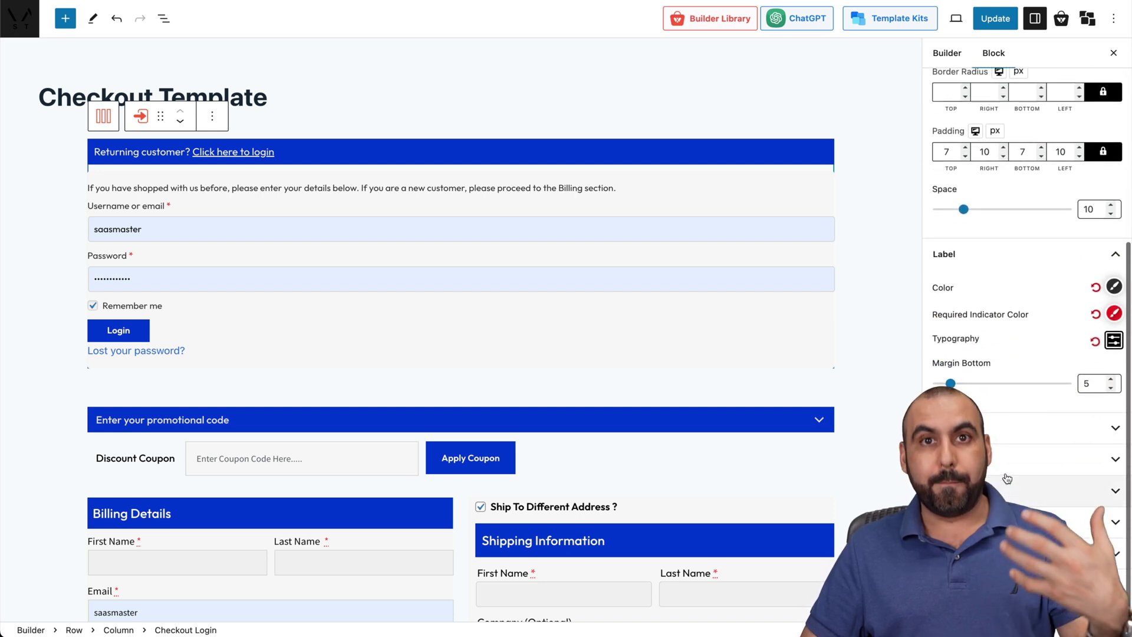
left_click(1014, 436)
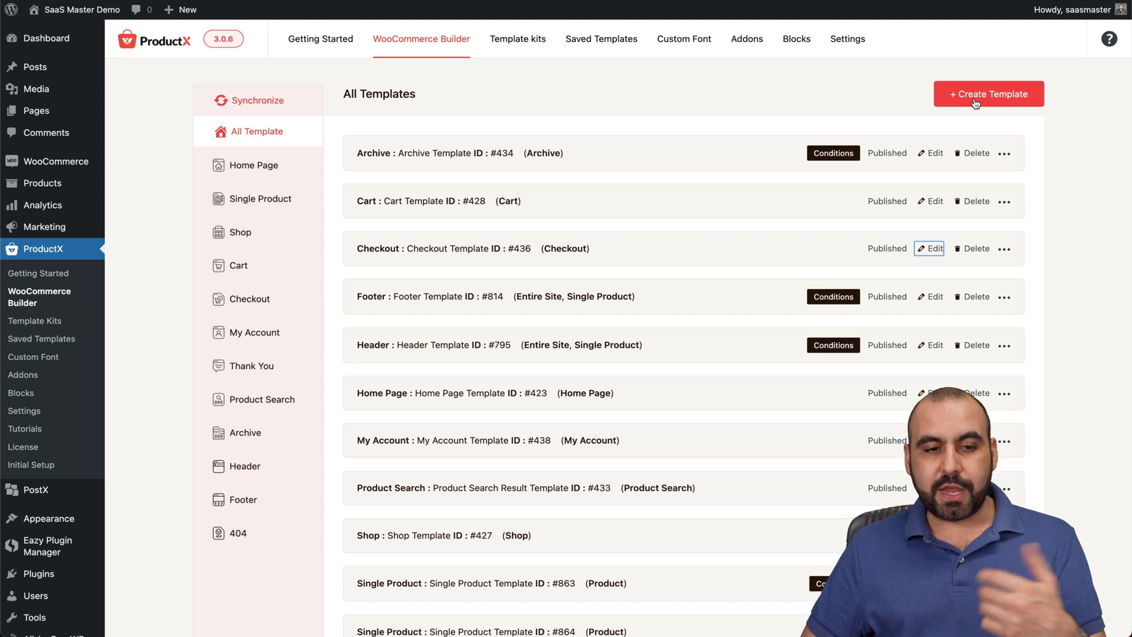
- Filter the list to Home Page templates and open the Home Page template for editing
left_click(278, 175)
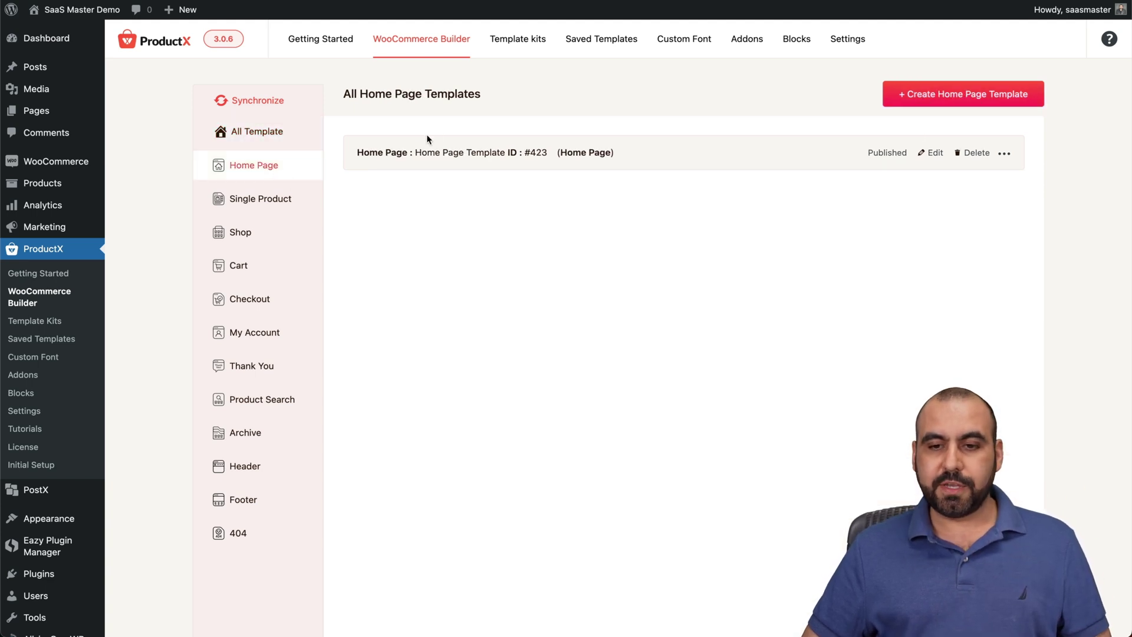
left_click(931, 154)
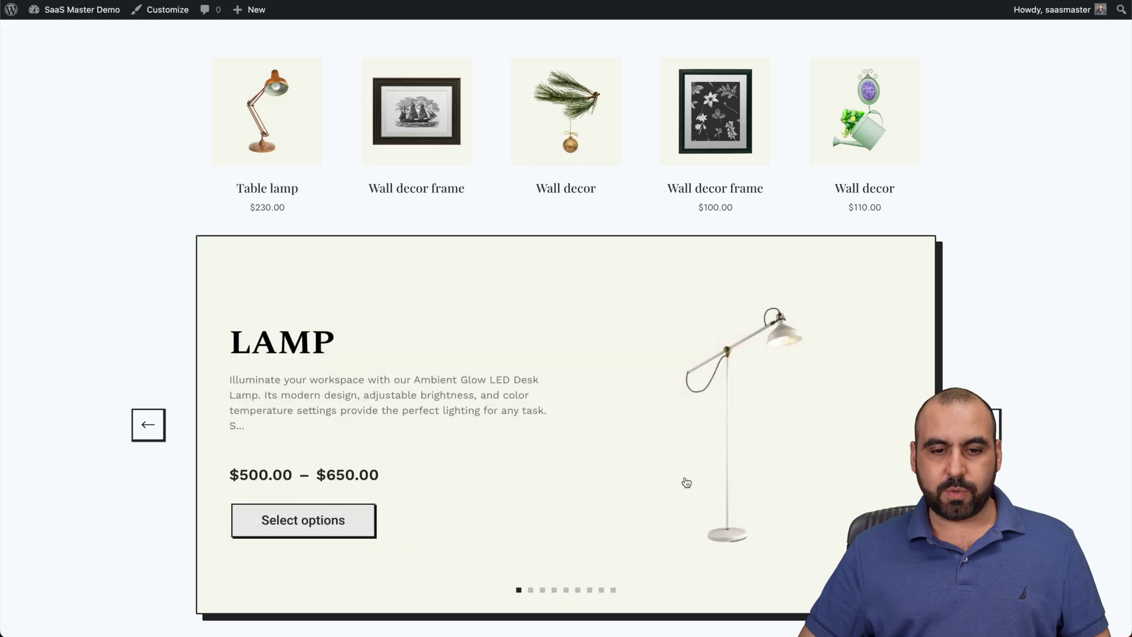
scroll(694, 460, "down", 8)
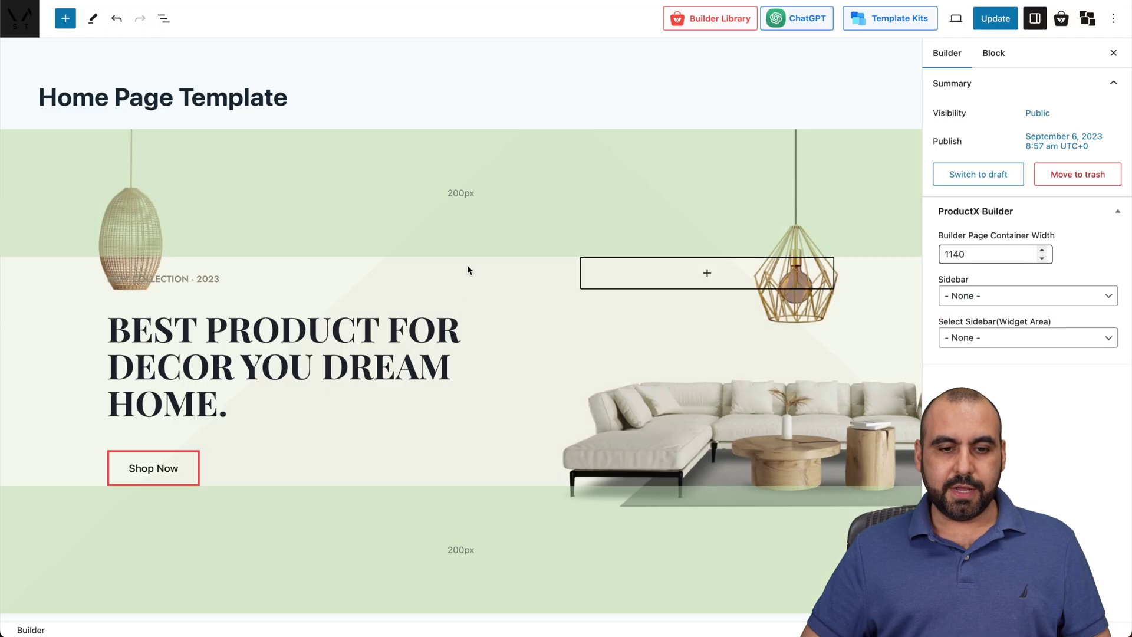
- Inspect the hero column, heading, Dining Room and Reading Room image blocks, and product grid
left_click(586, 377)
left_click(359, 205)
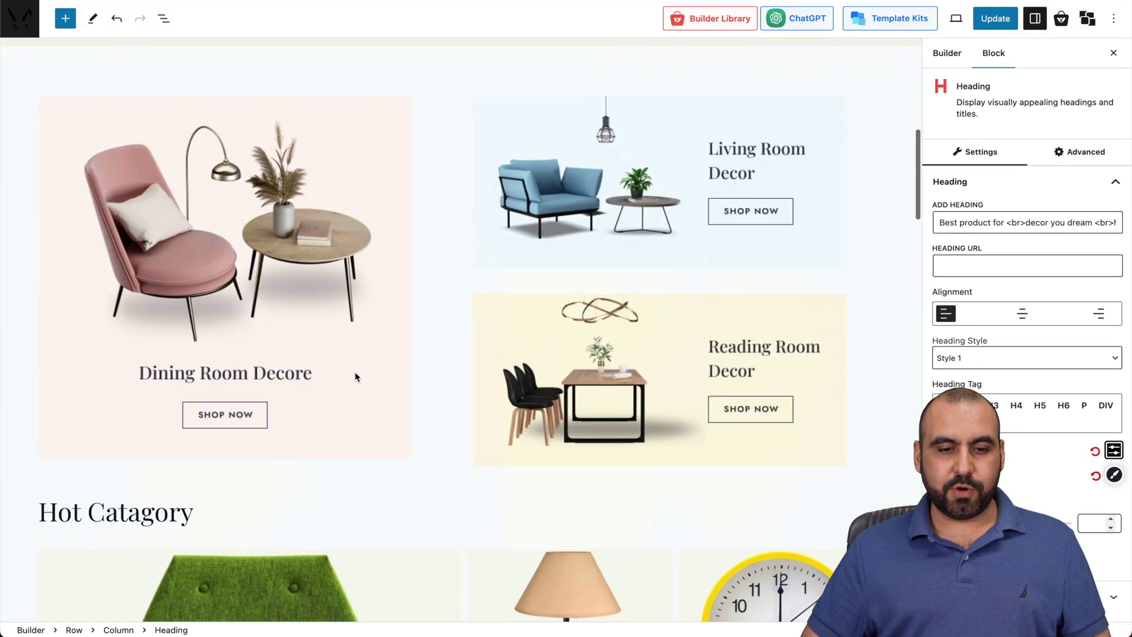
left_click(354, 374)
left_click(521, 286)
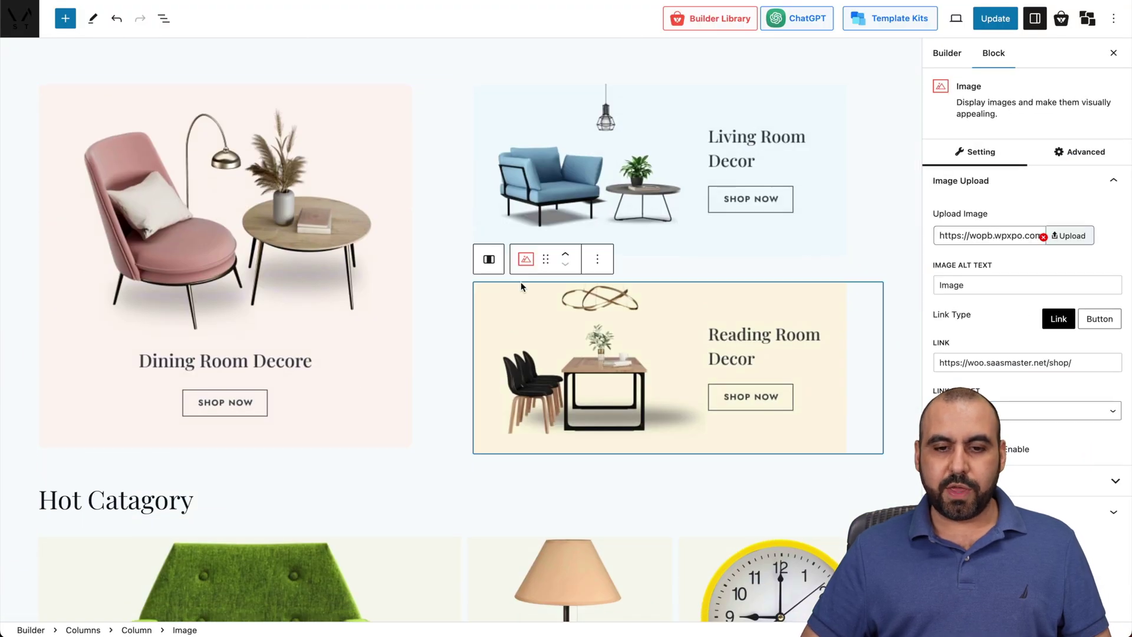
scroll(419, 469, "down", 7)
left_click(418, 462)
scroll(425, 472, "down", 15)
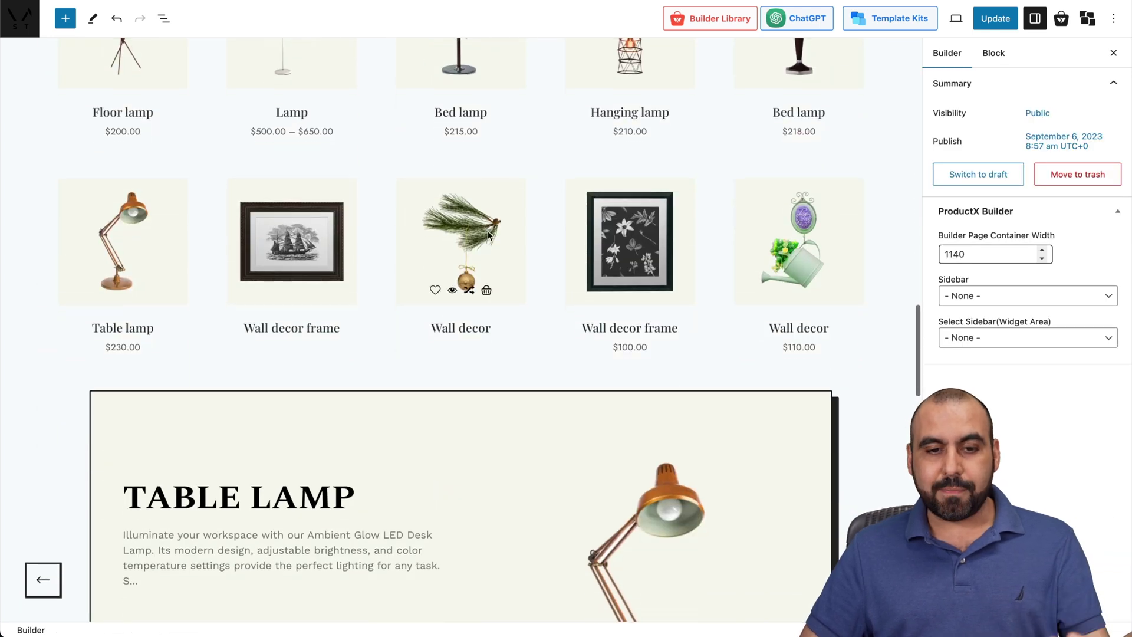
left_click(517, 211)
scroll(522, 209, "up", 4)
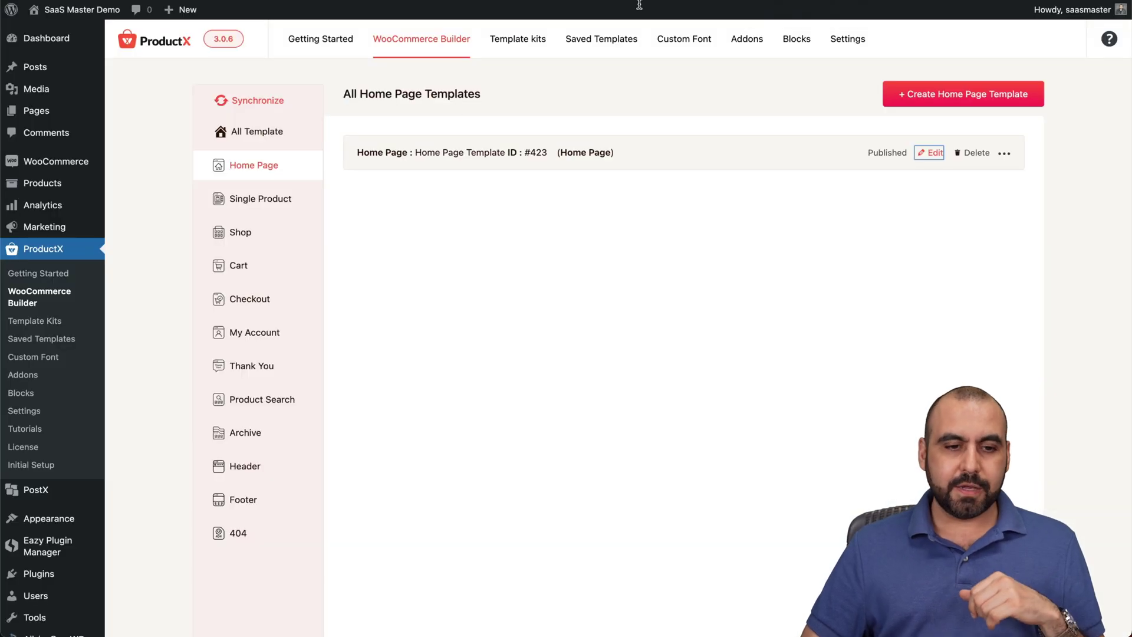
- Filter the template list to the three Single Product templates
left_click(287, 199)
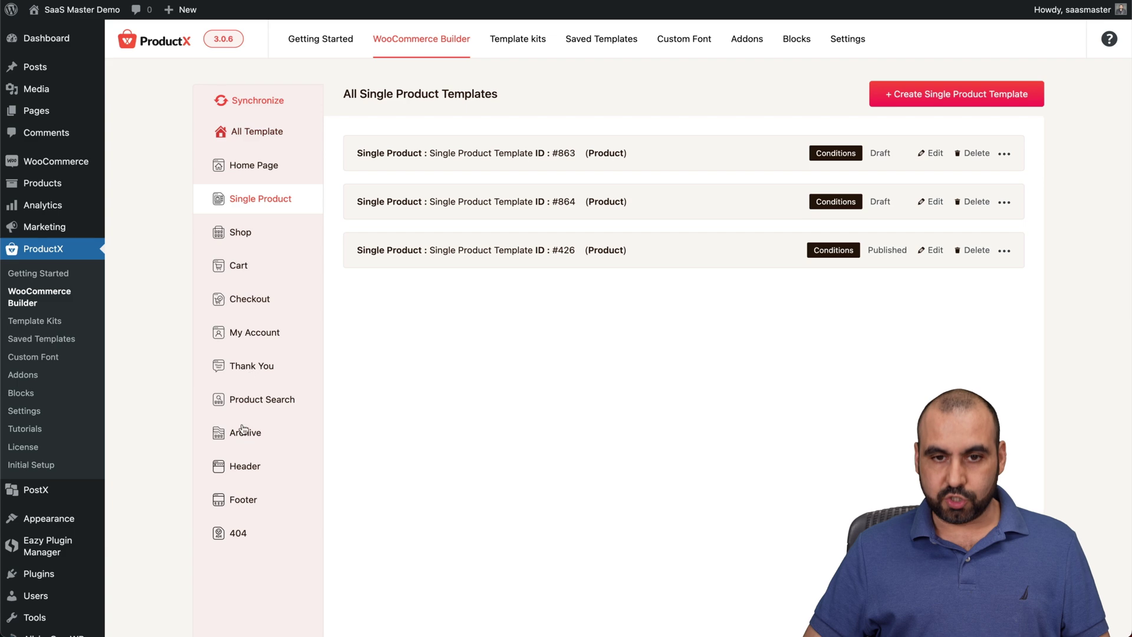
- Go to the ProductX Template Kits gallery
left_click(527, 40)
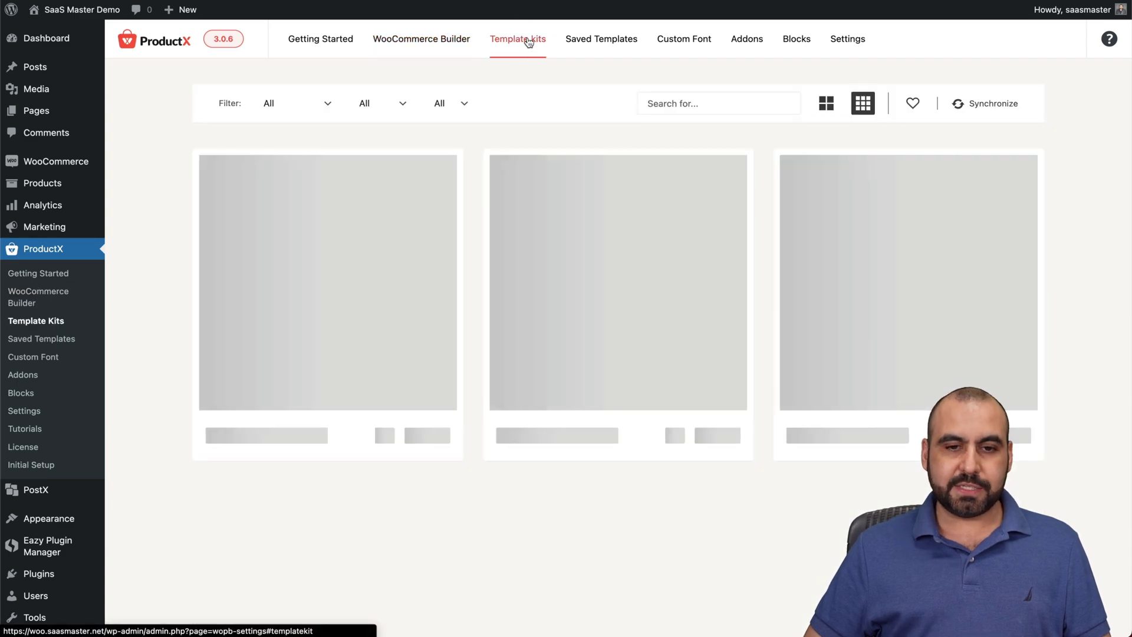
- Scroll through the template kits, then switch to the empty Saved Templates page
scroll(616, 367, "down", 5)
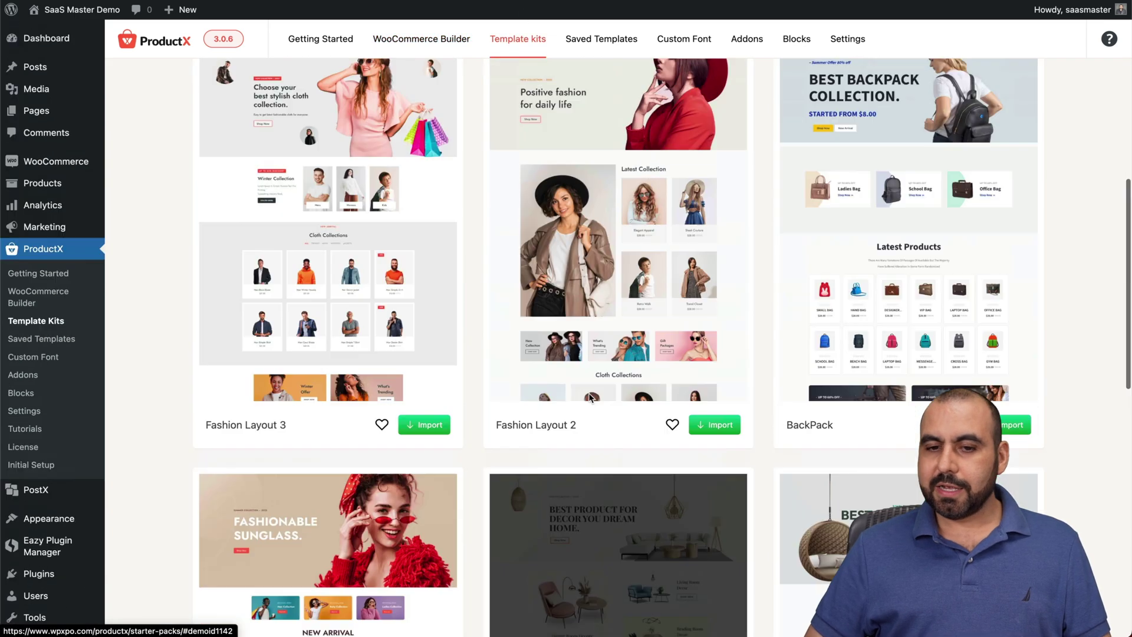
scroll(589, 398, "up", 5)
mouse_move(589, 399)
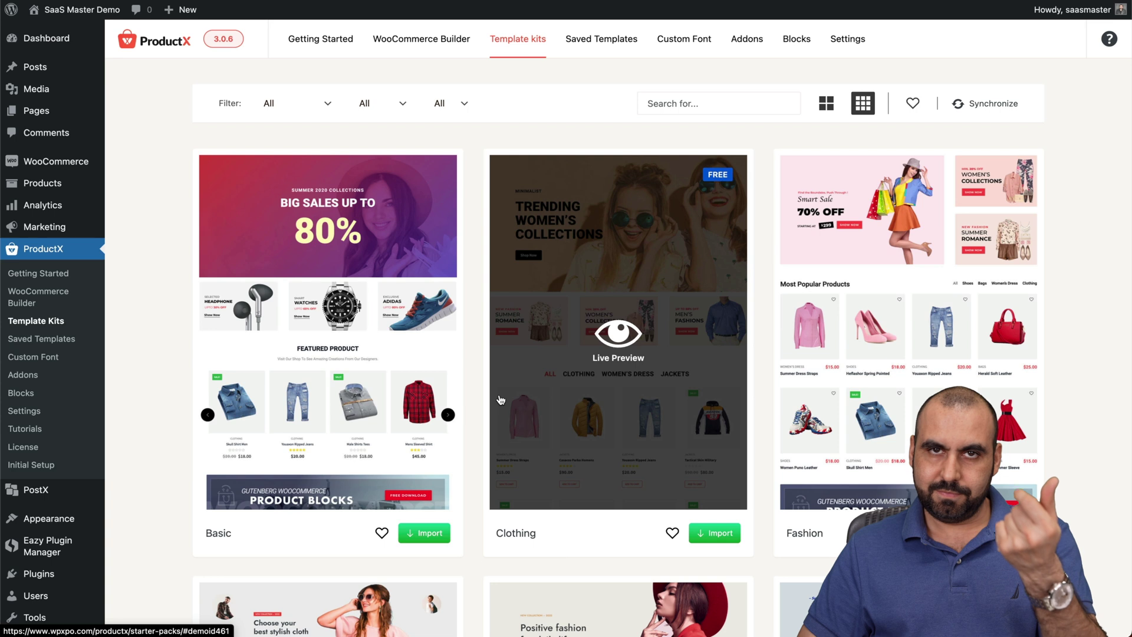
left_click(602, 47)
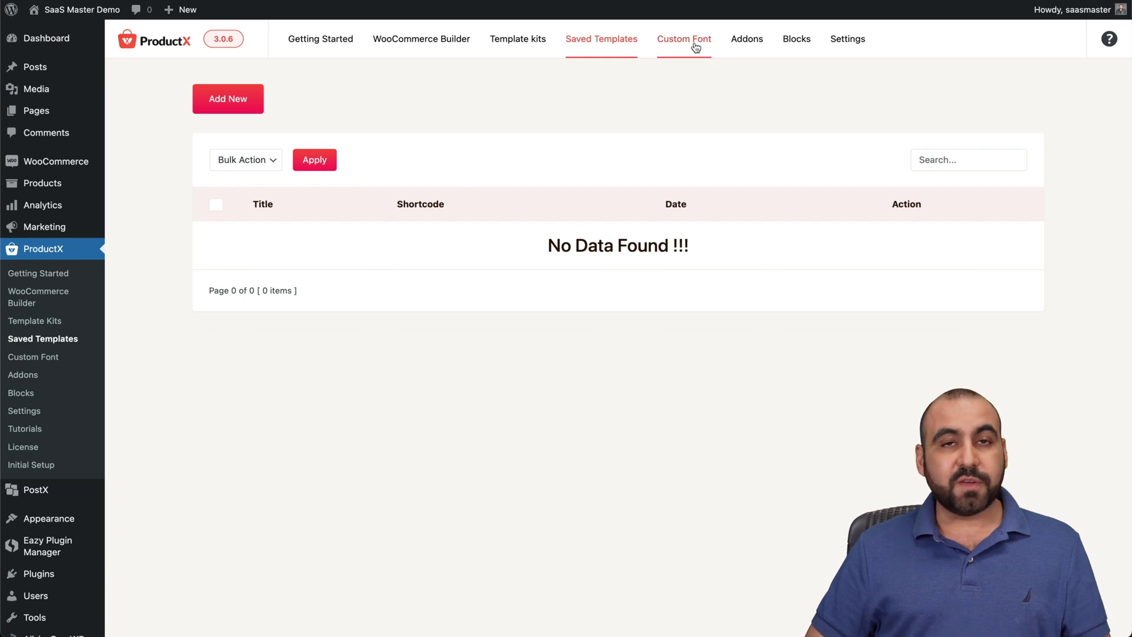
- Browse the ProductX Addons cards, then switch to the Blocks page
left_click(744, 43)
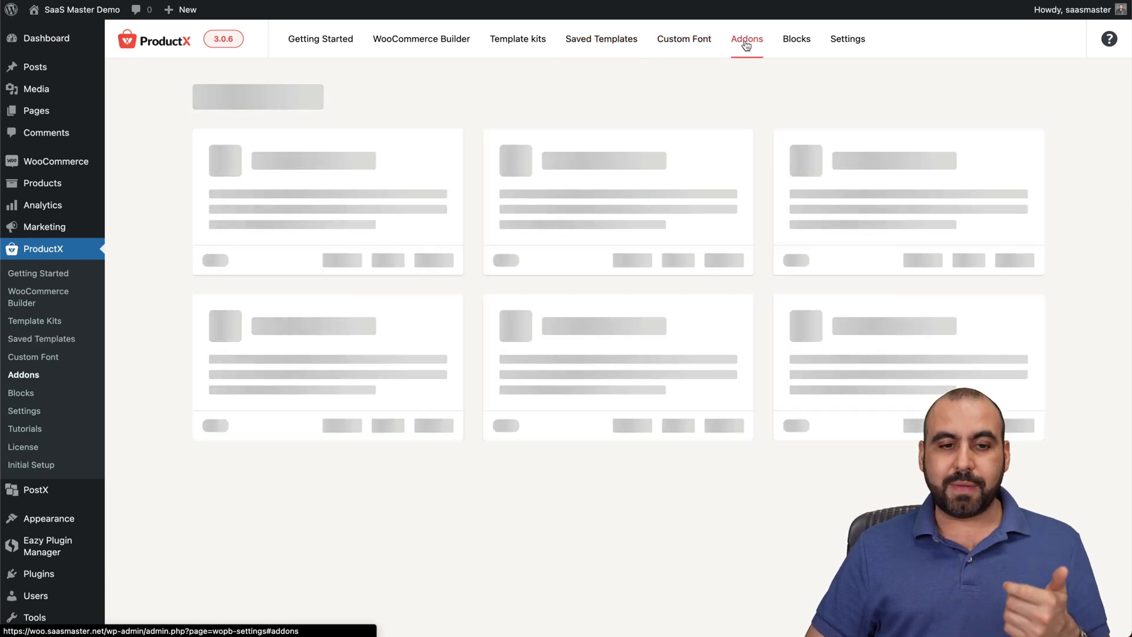
scroll(486, 345, "down", 1)
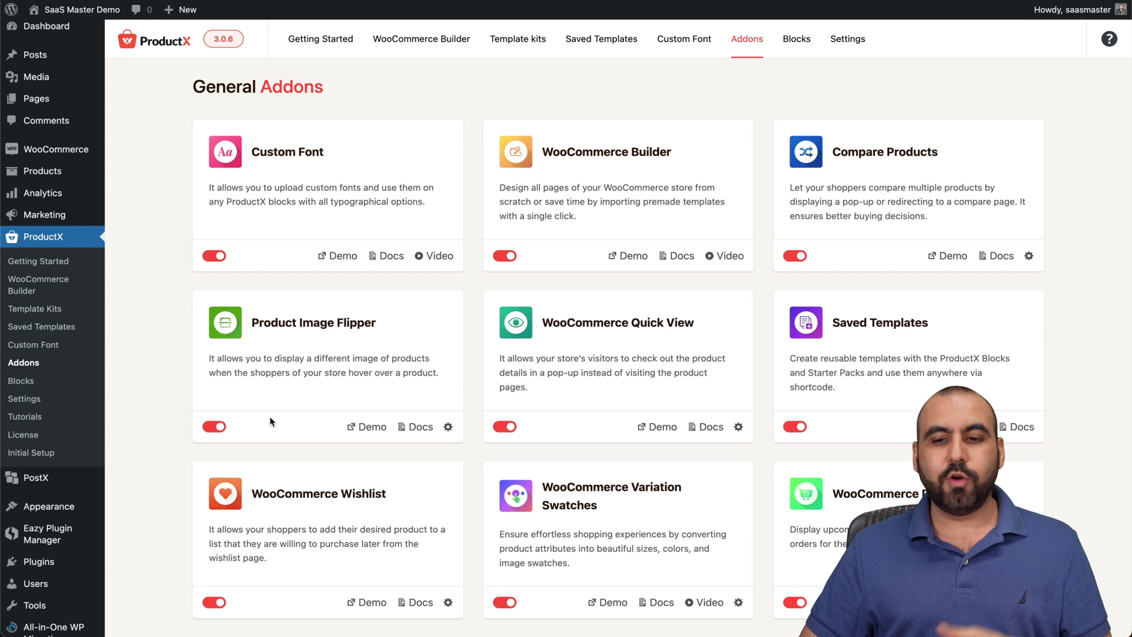
scroll(333, 449, "down", 10)
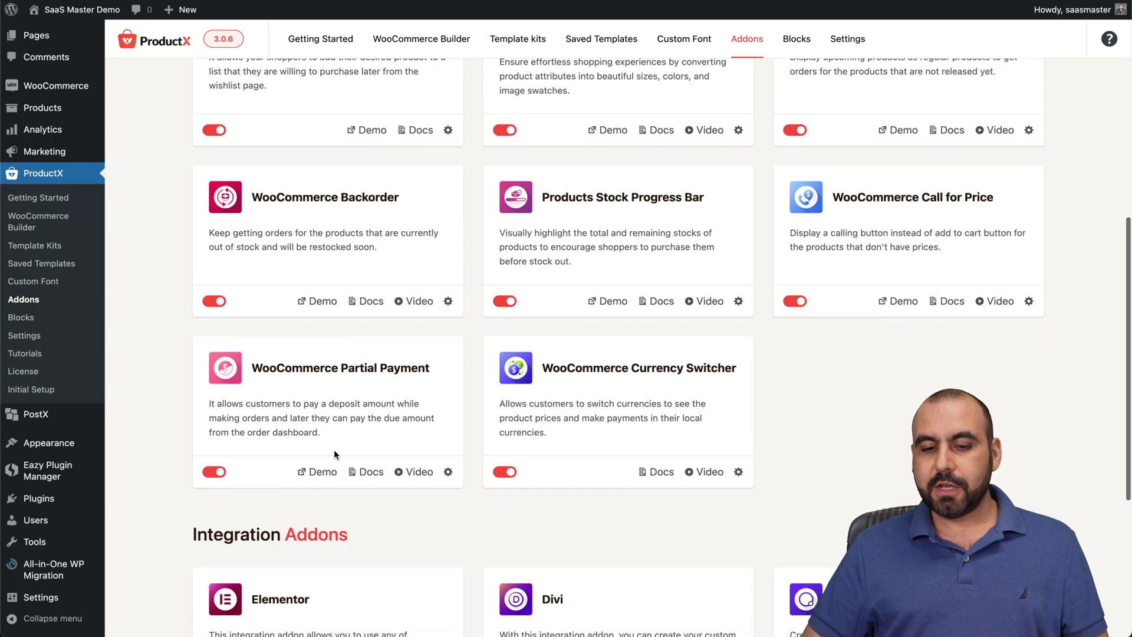
scroll(333, 449, "down", 1)
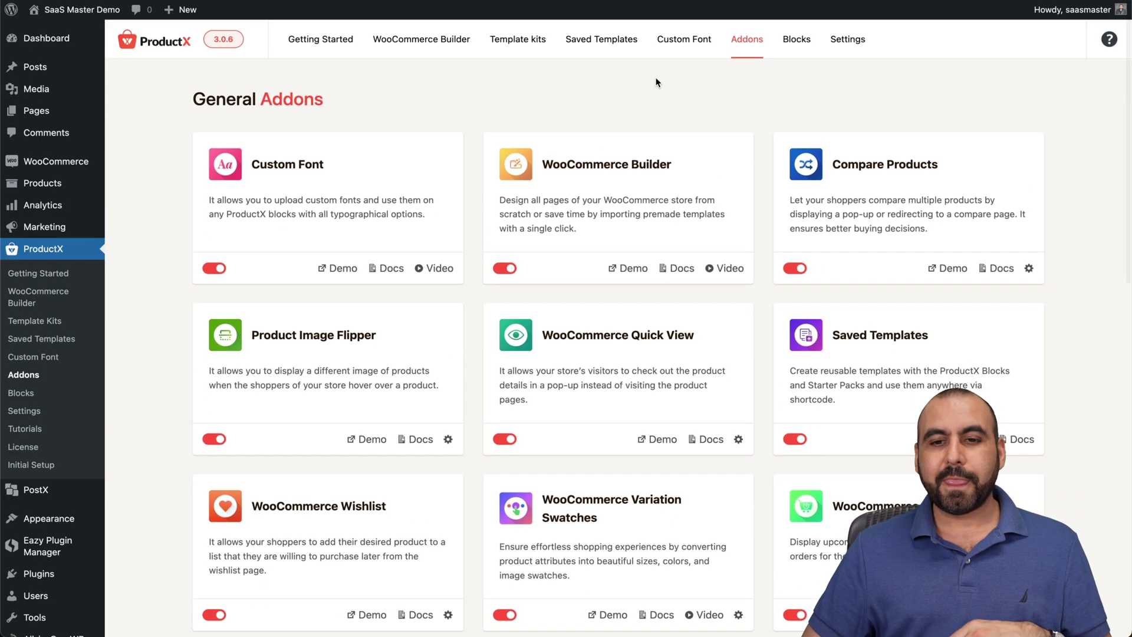
left_click(791, 39)
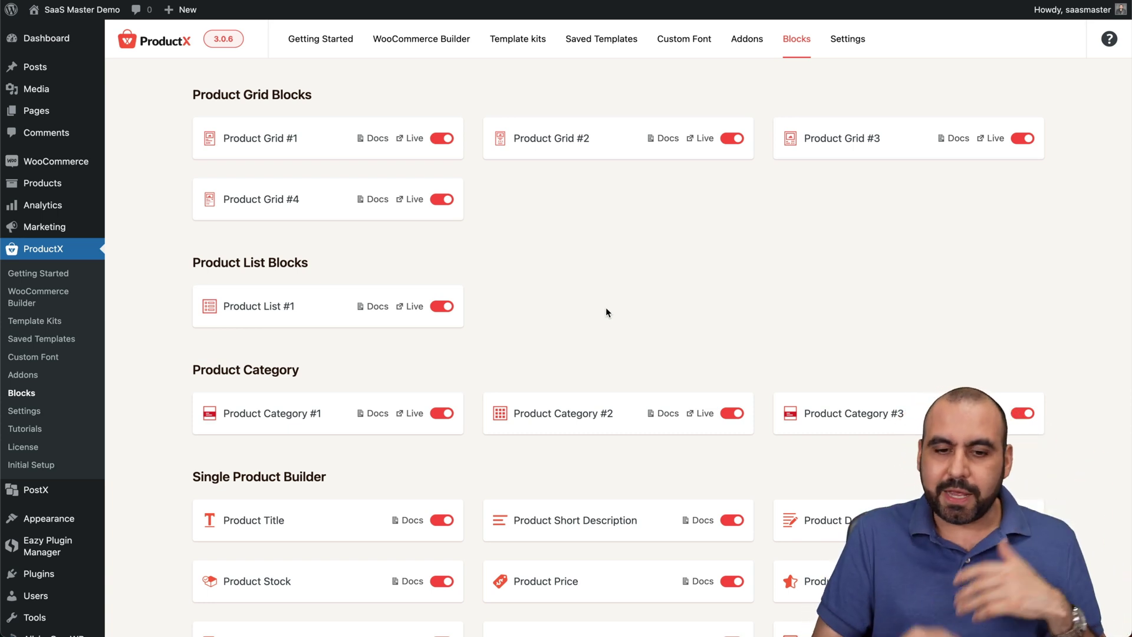
scroll(610, 330, "down", 20)
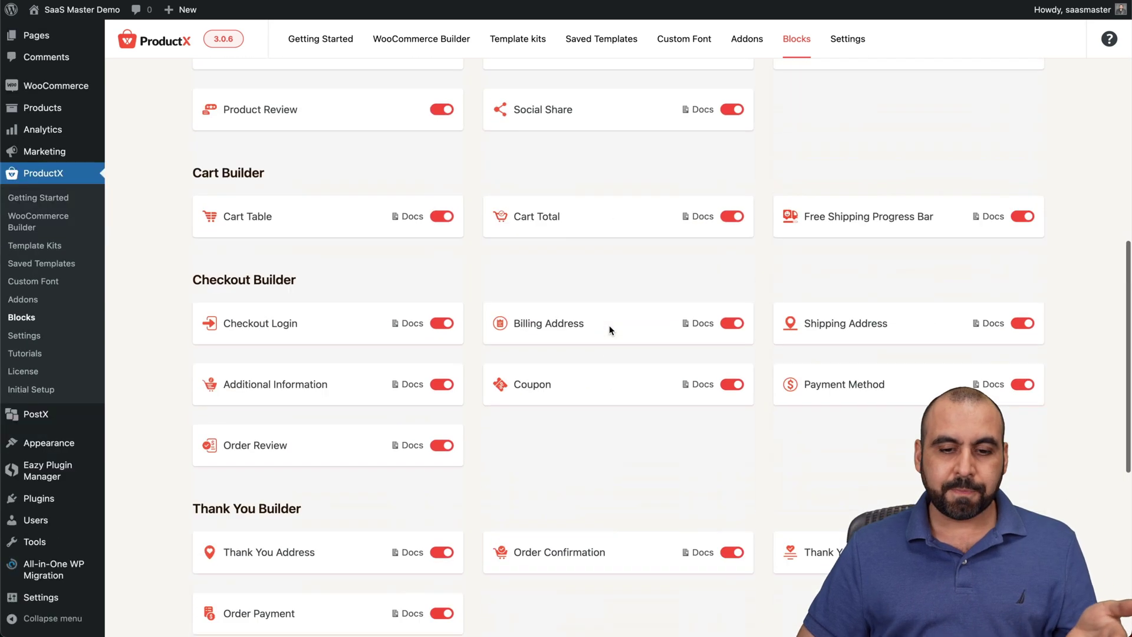
scroll(610, 329, "up", 20)
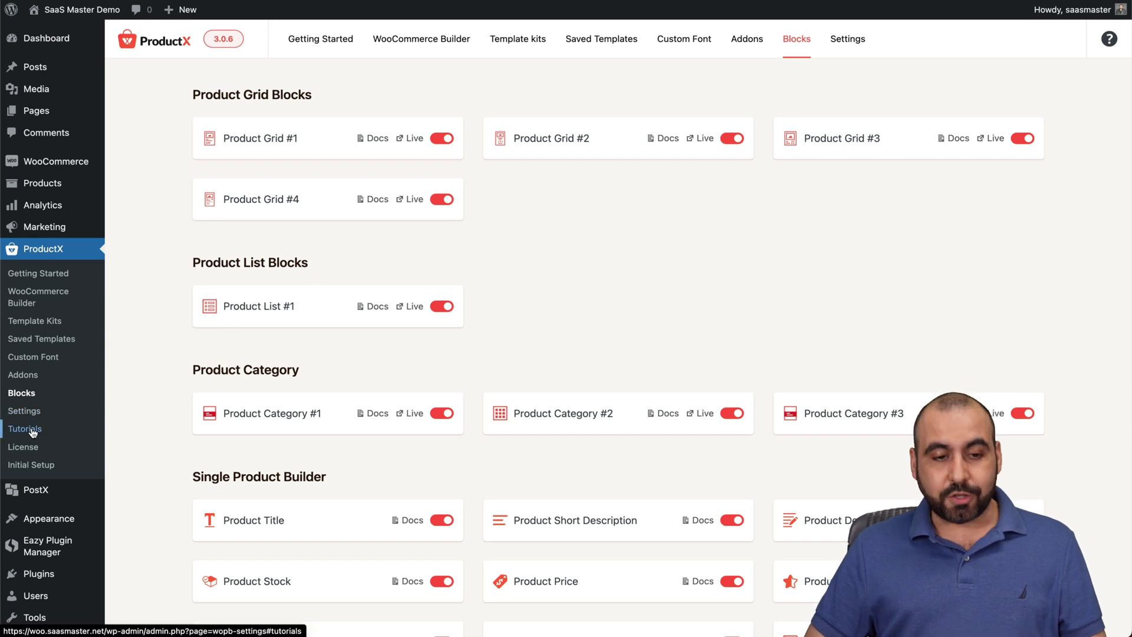
- Go to ProductX > Getting Started in the admin sidebar
left_click(50, 274)
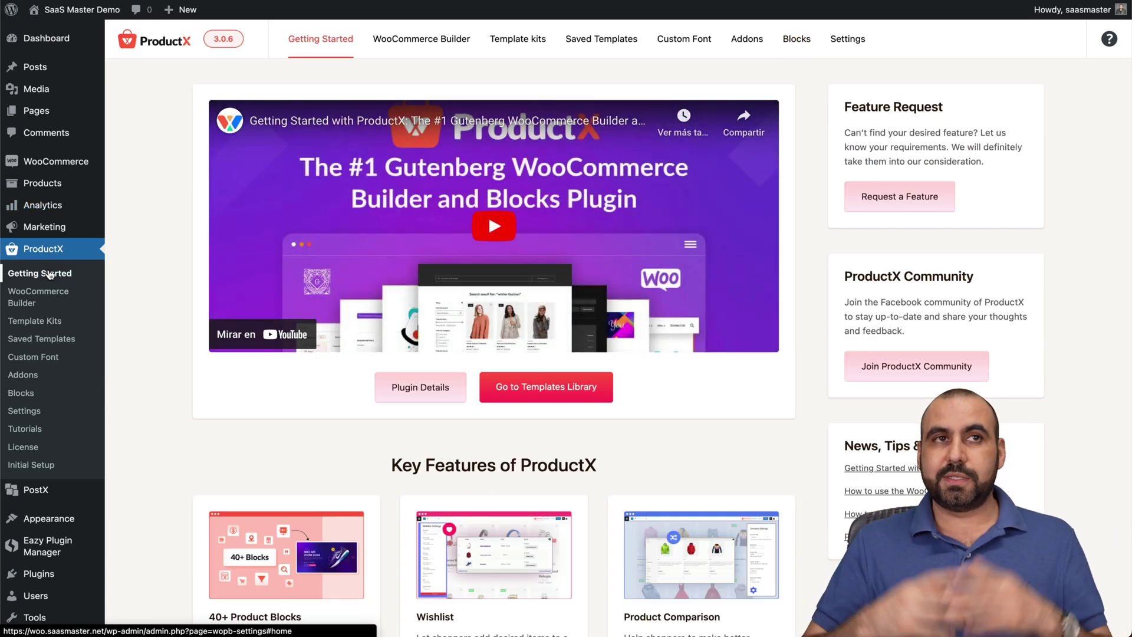